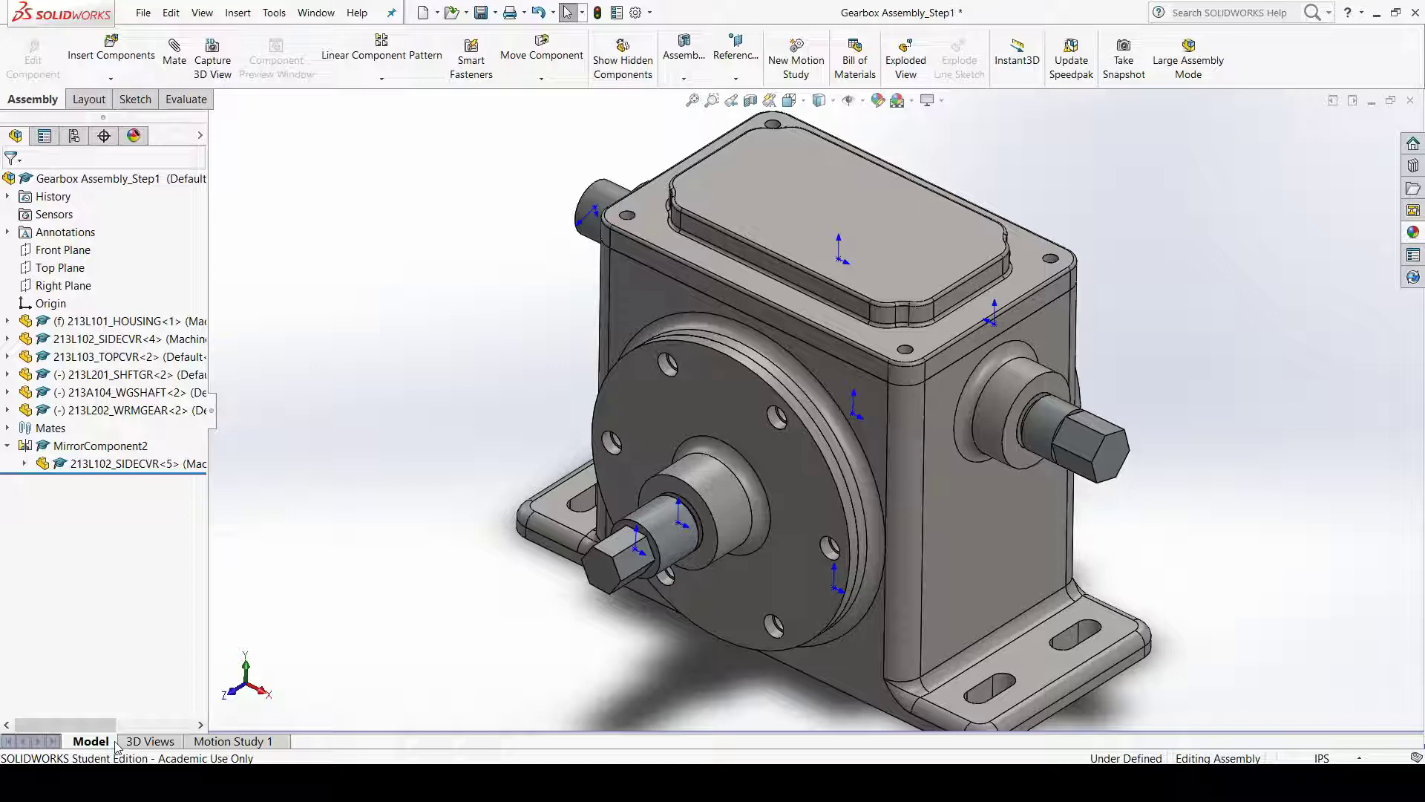
Step: Hide the top cover and orbit to look down at the worm and worm gear
mouse_move(957, 639)
middle_down()
mouse_move(795, 586)
mouse_move(817, 598)
mouse_move(1015, 549)
mouse_move(1117, 487)
mouse_move(1066, 483)
mouse_move(939, 564)
mouse_move(1028, 589)
mouse_move(954, 654)
middle_up()
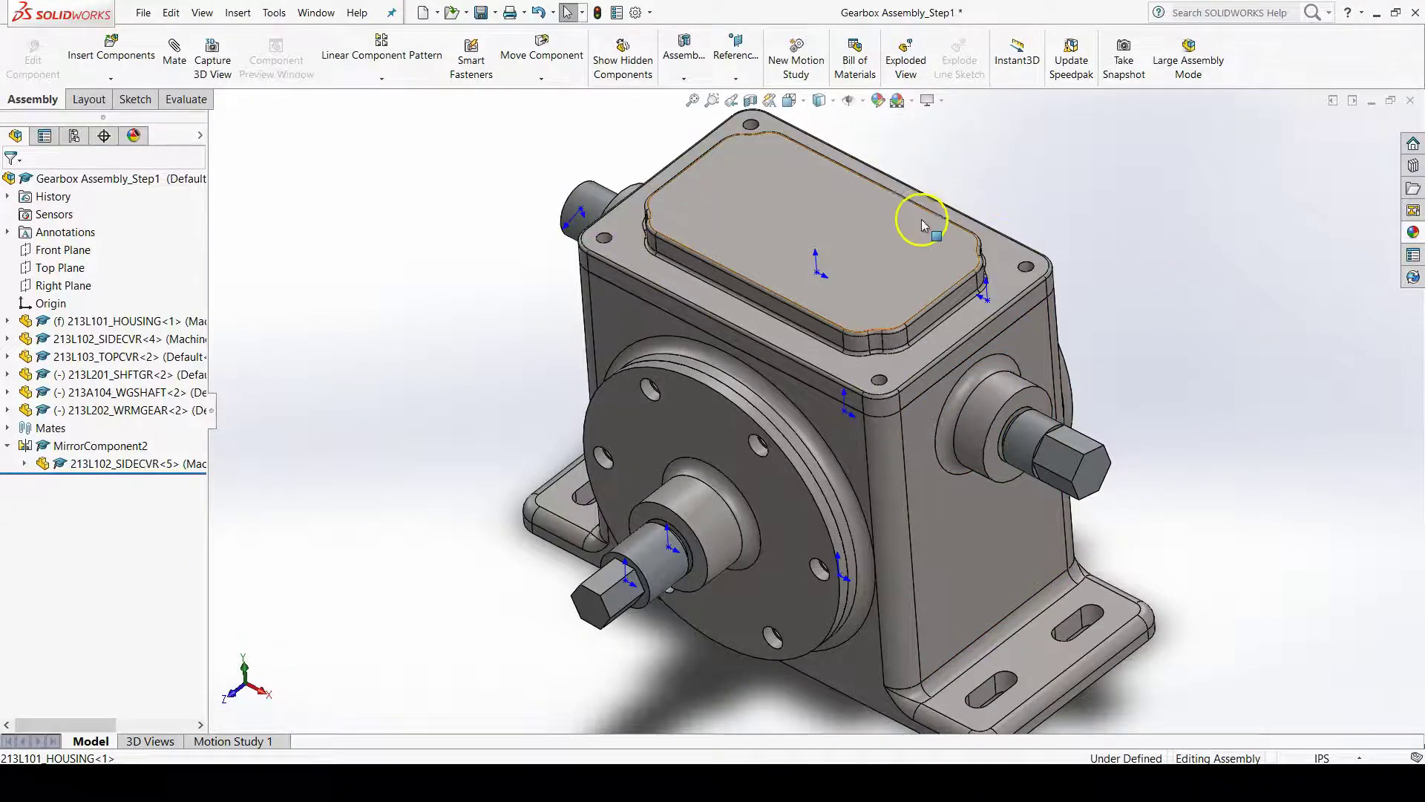
right_click(891, 265)
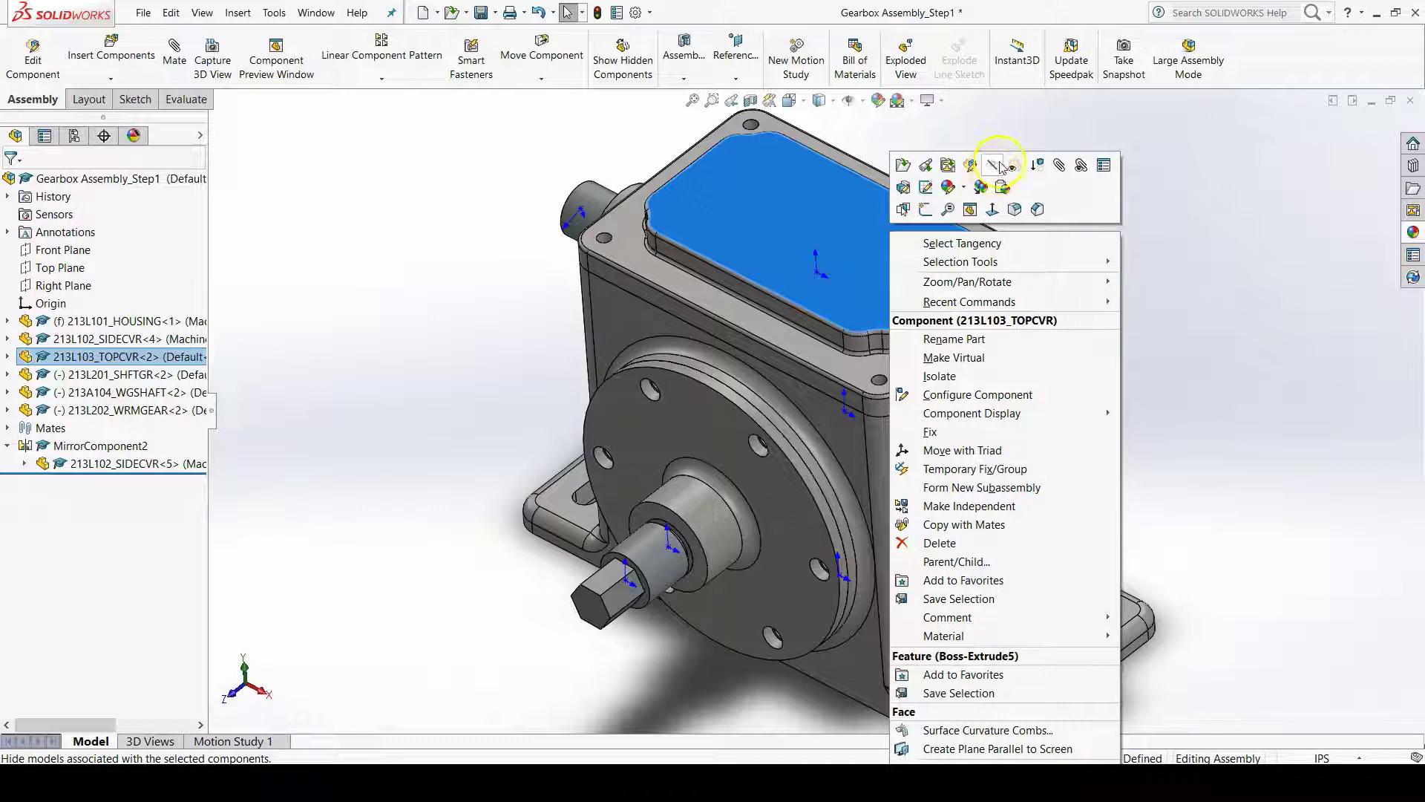
click(993, 166)
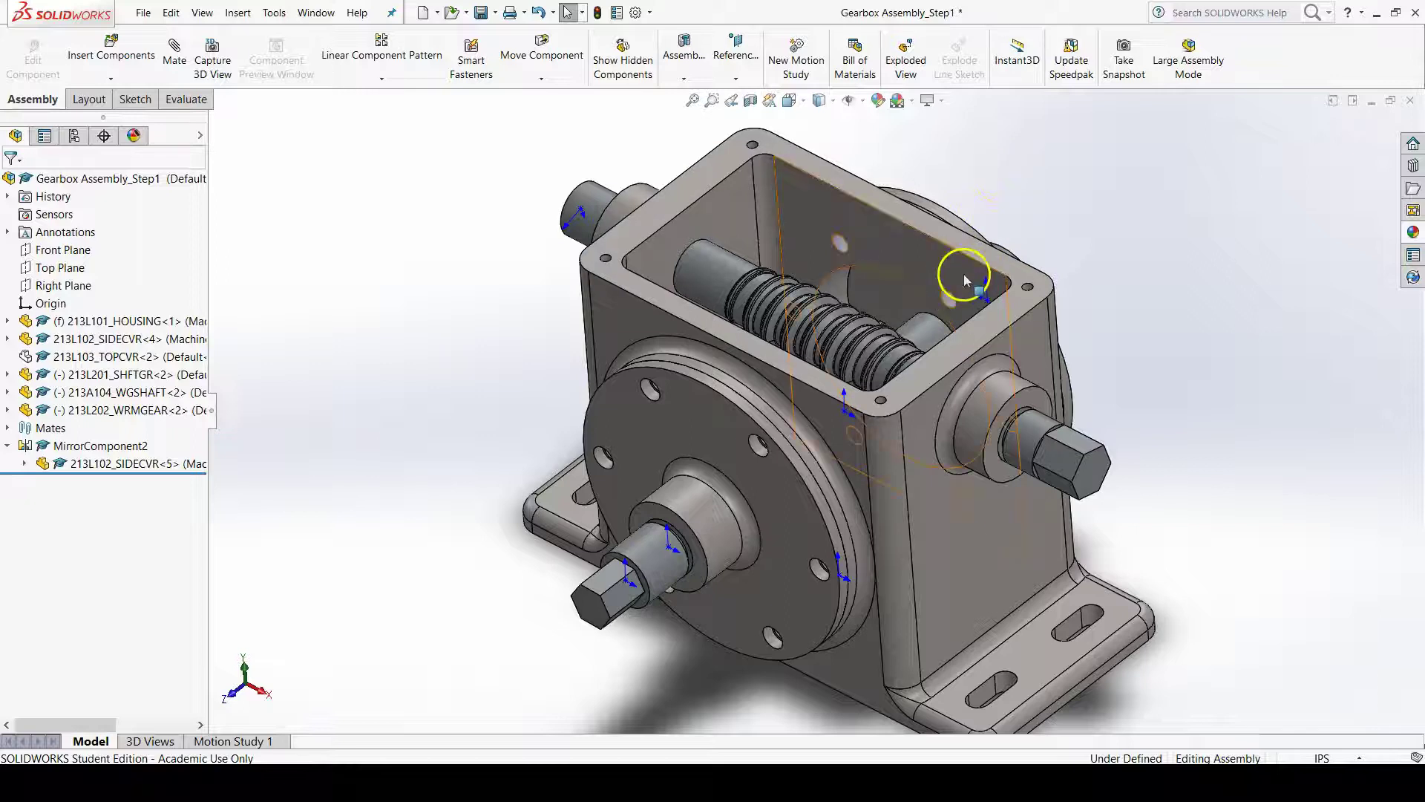
middle_drag(961, 270, 962, 412)
Step: Turn the worm gear against the worm, then end the move and deselect it
drag(913, 327, 817, 303)
key(Escape)
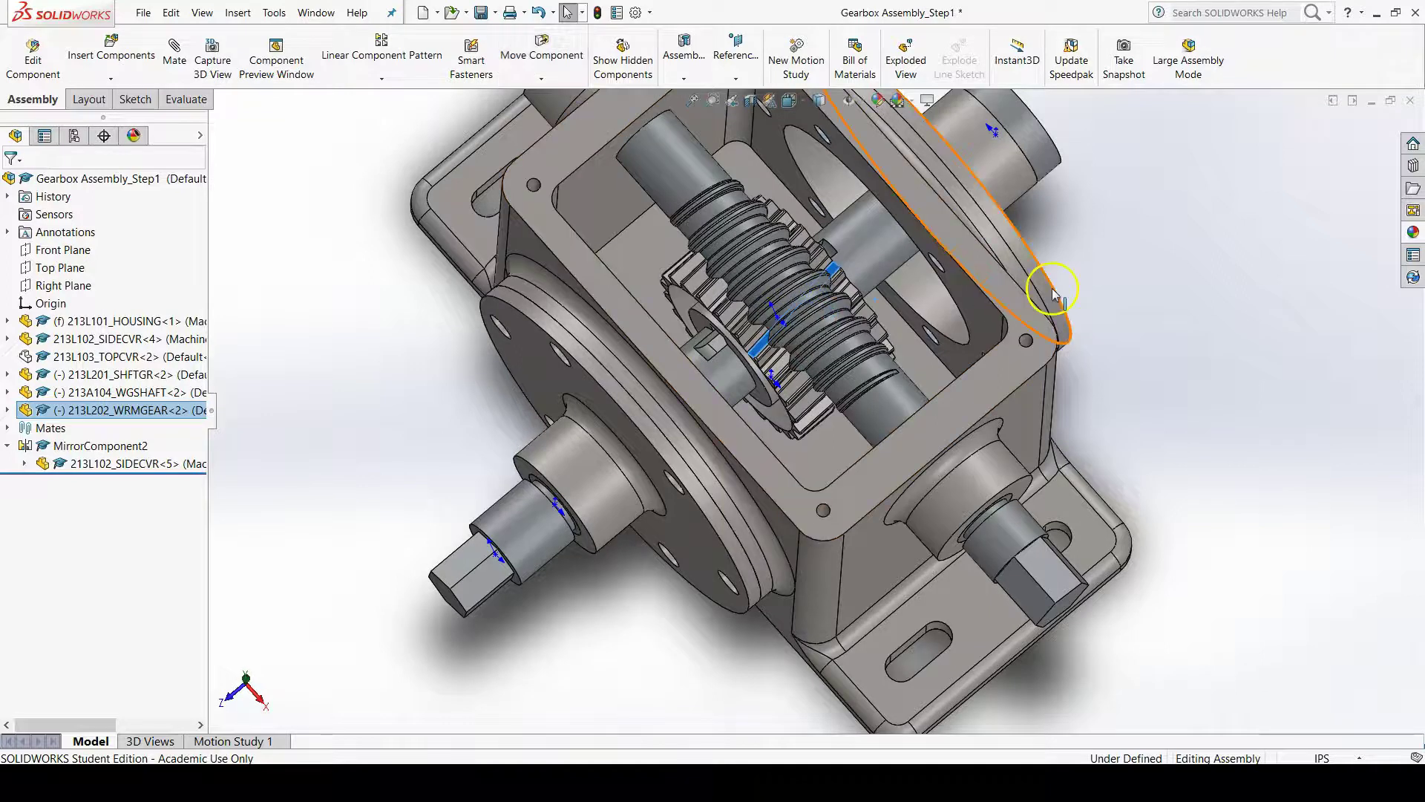
click(1135, 283)
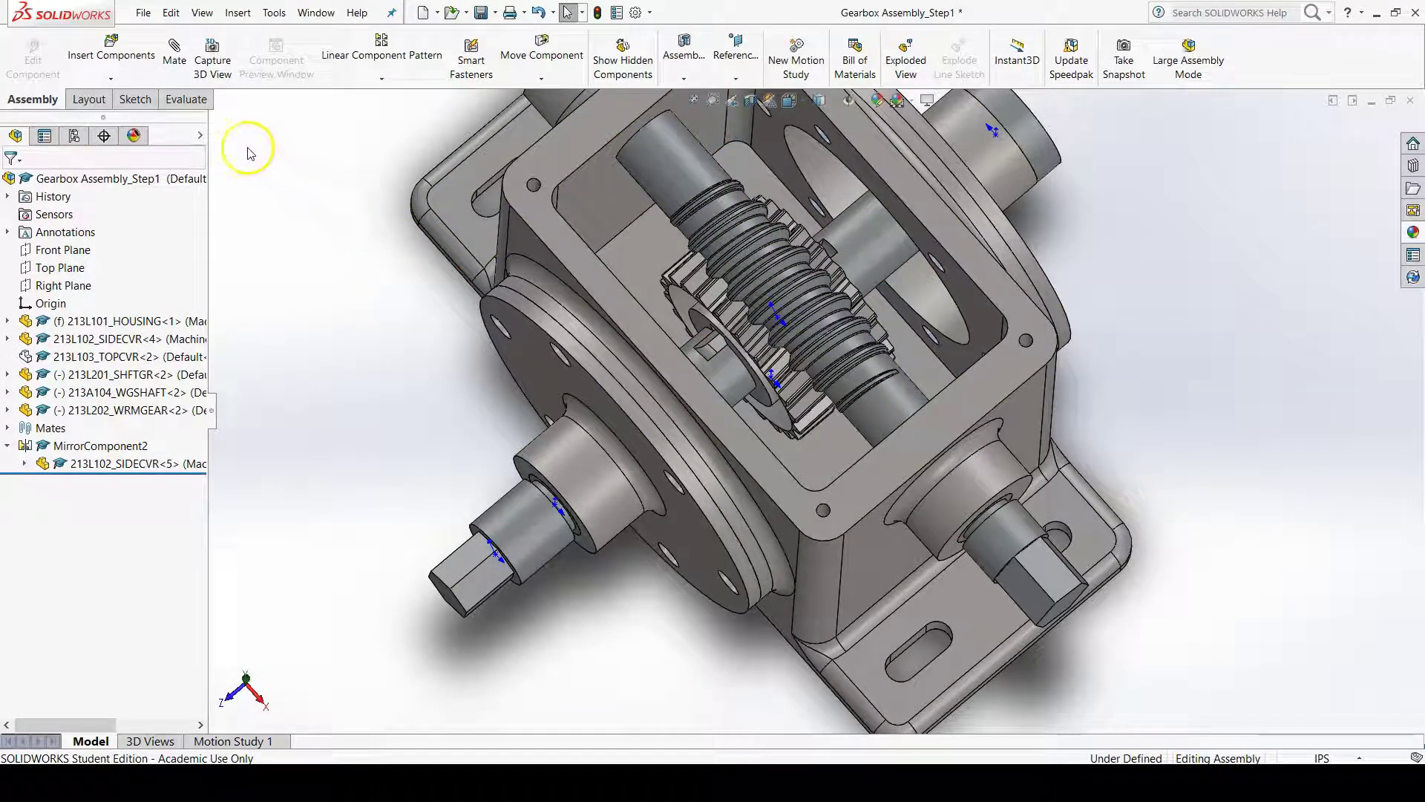
Step: Start a Mate and show Advanced Mates with Standard Mates collapsed
click(175, 63)
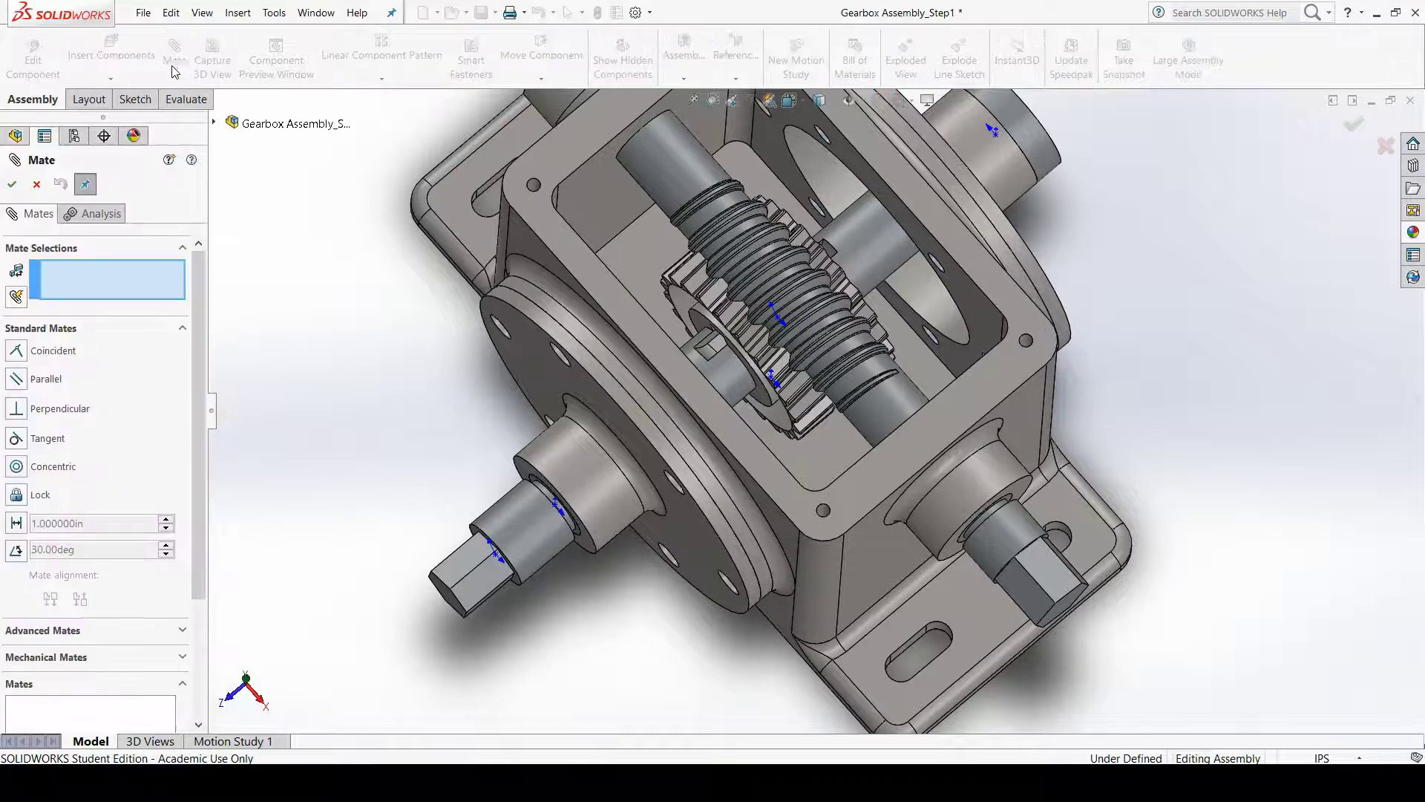
click(35, 331)
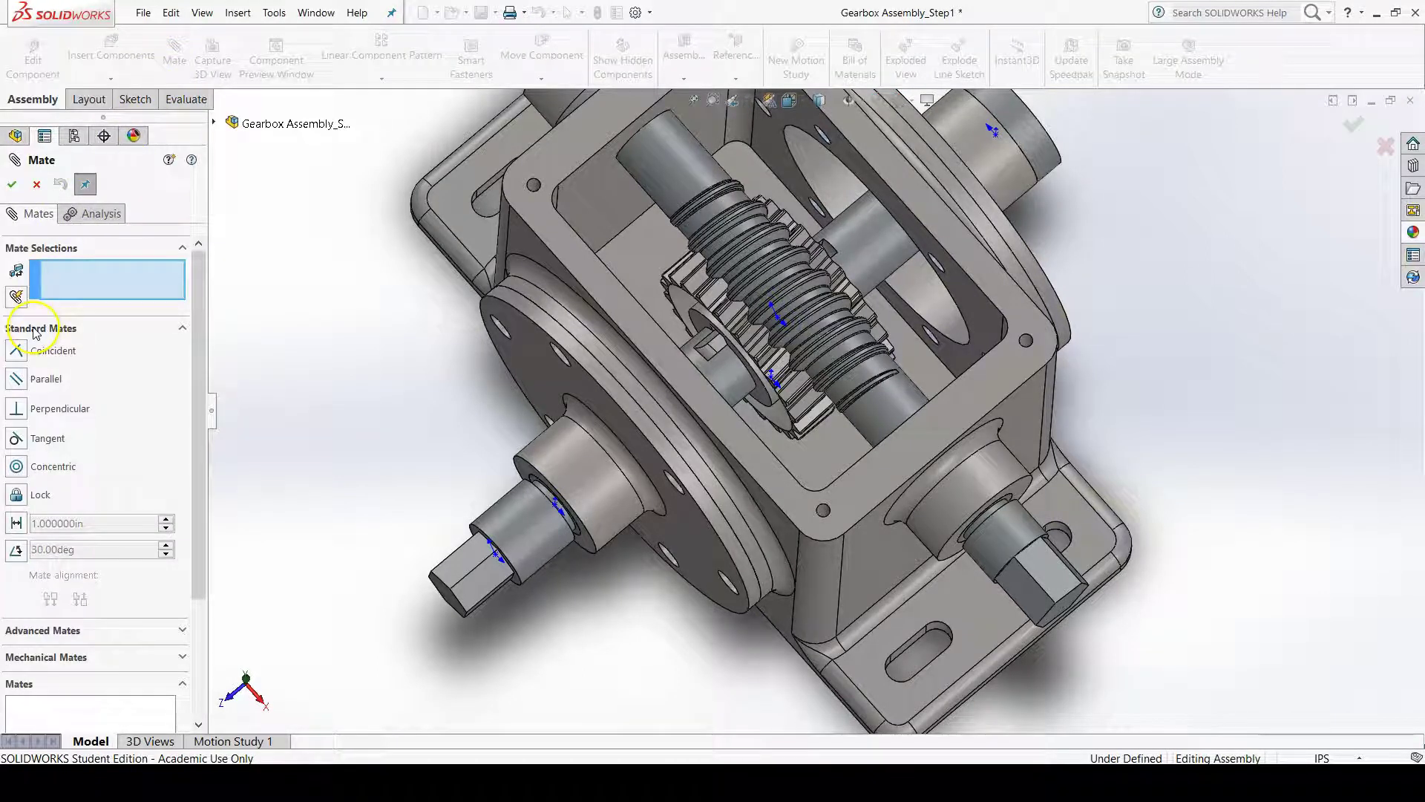
click(183, 332)
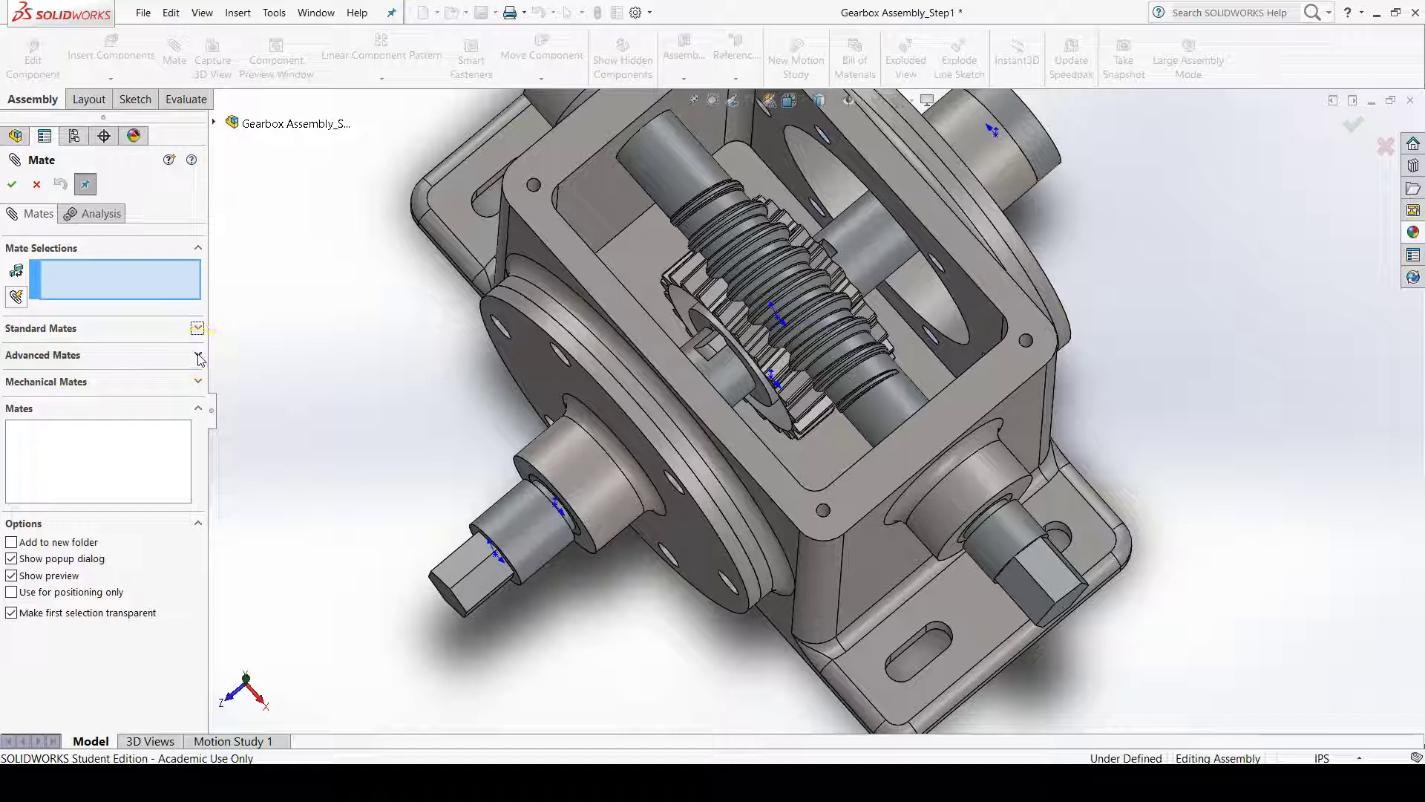
click(198, 357)
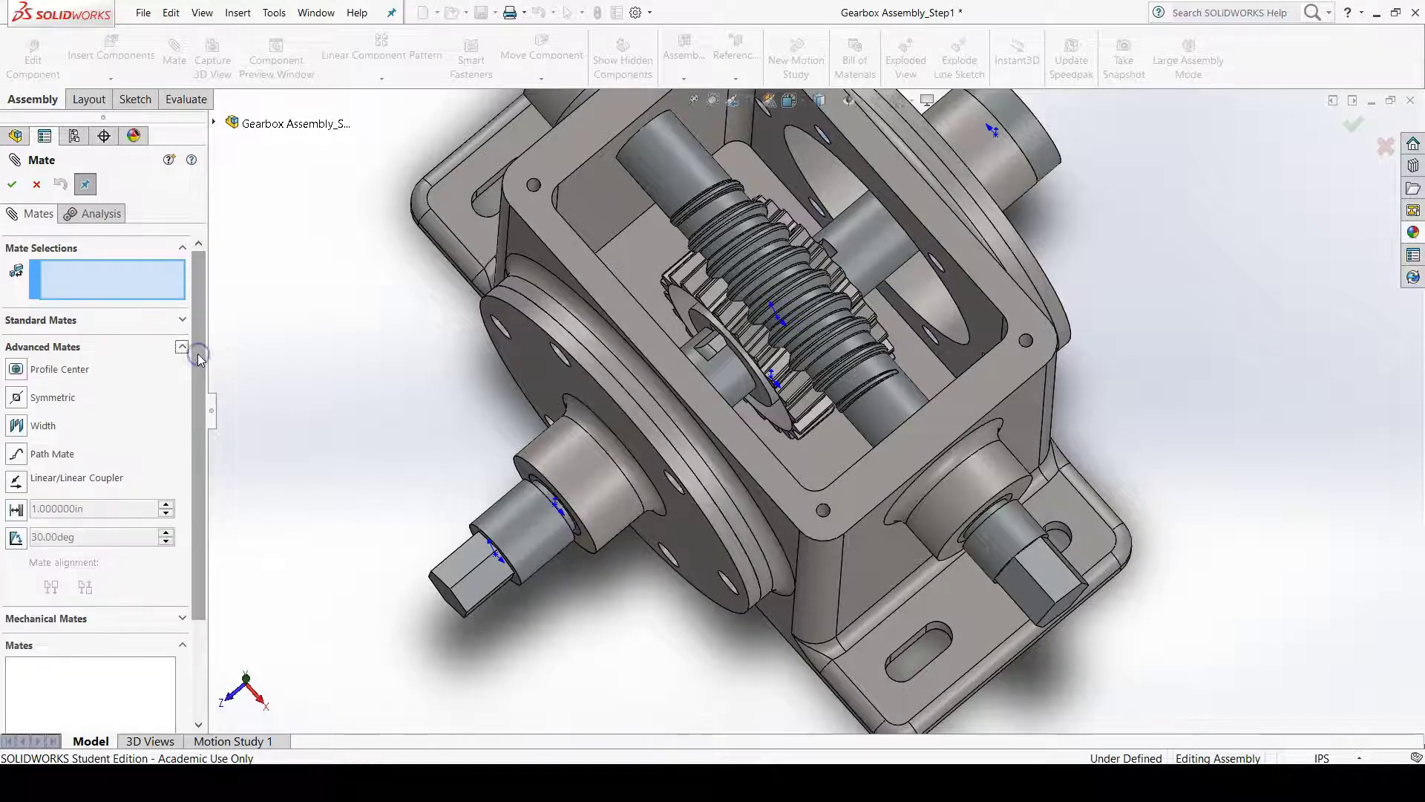
Step: Choose the Width mate type and zoom to fit the whole gearbox
click(16, 426)
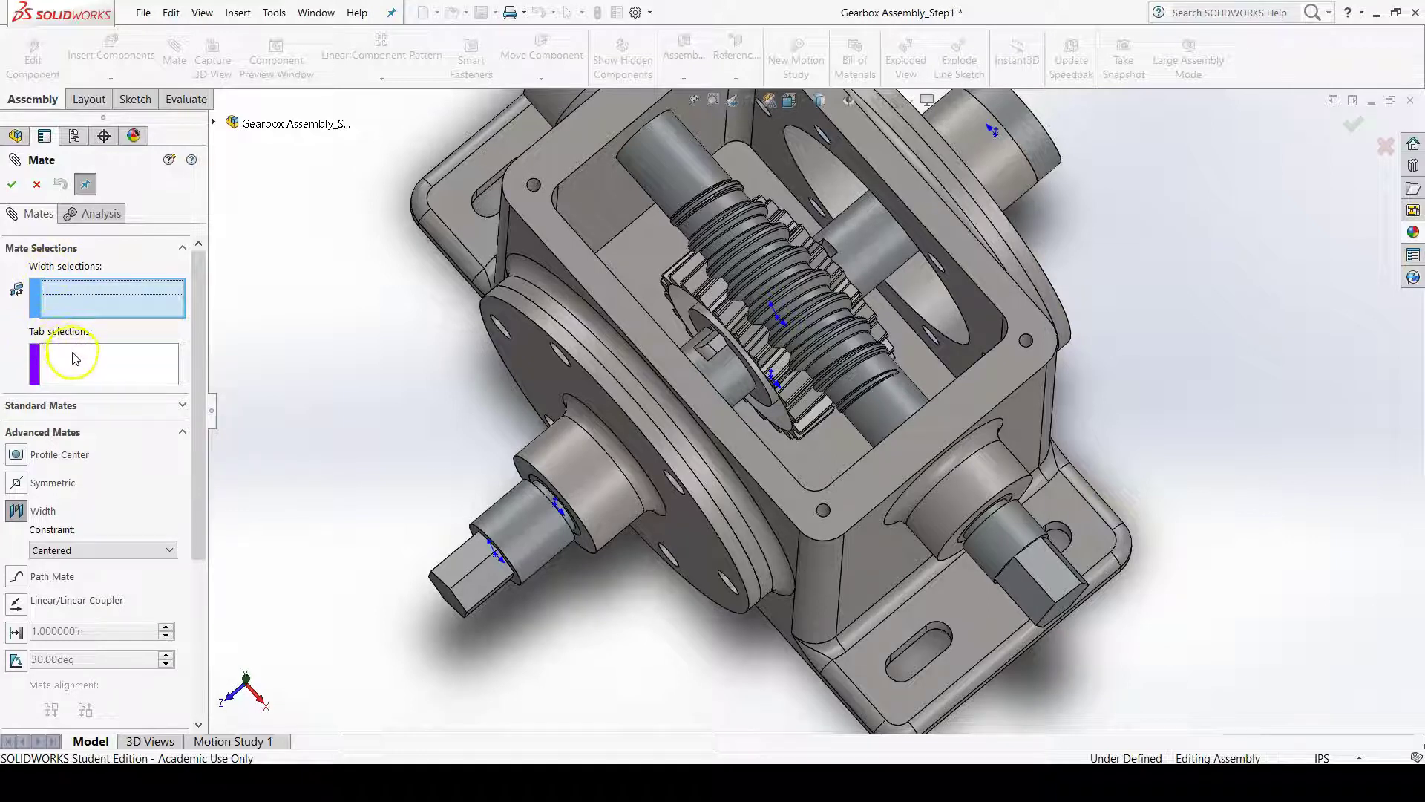
key(f)
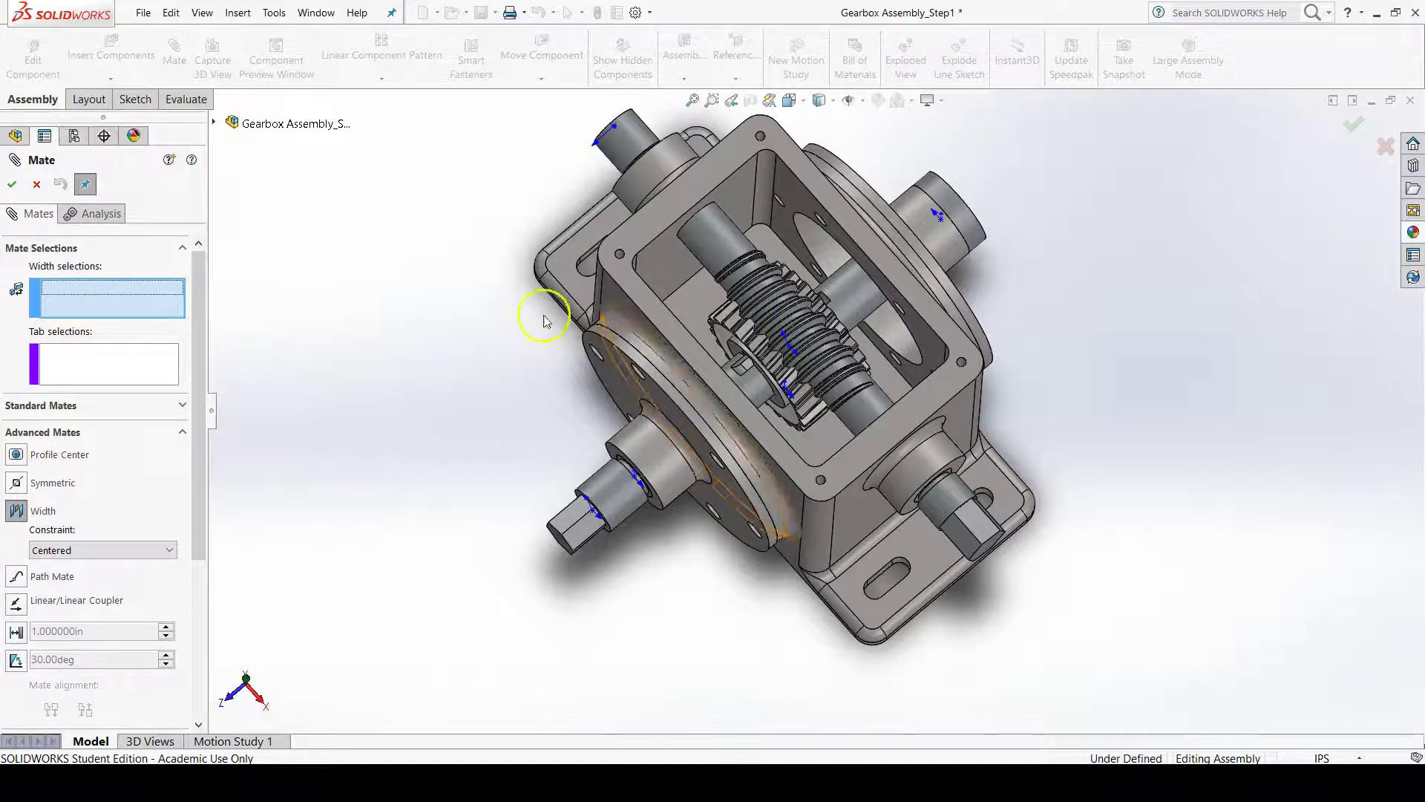
scroll(928, 256, down, 3)
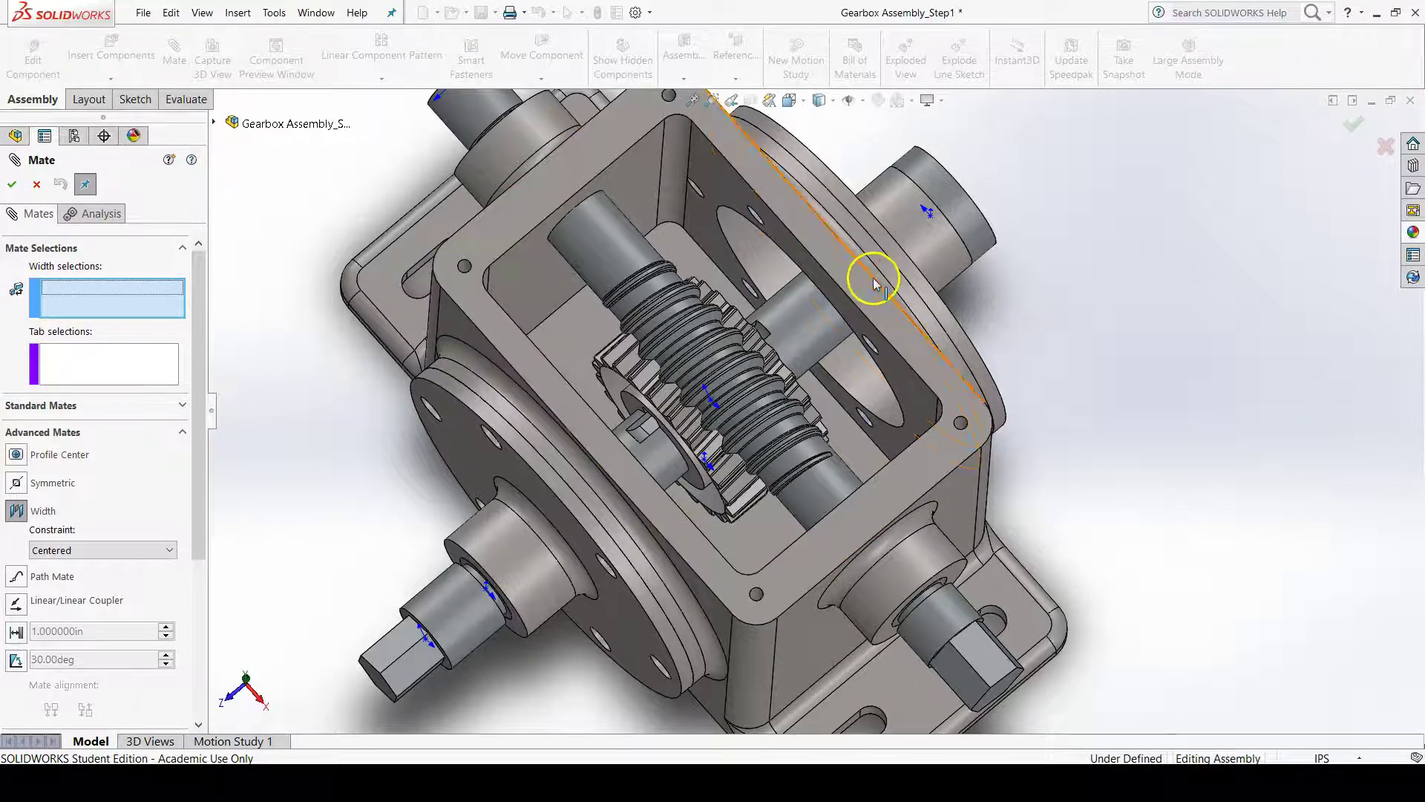
scroll(874, 281, up, 2)
scroll(788, 229, down, 2)
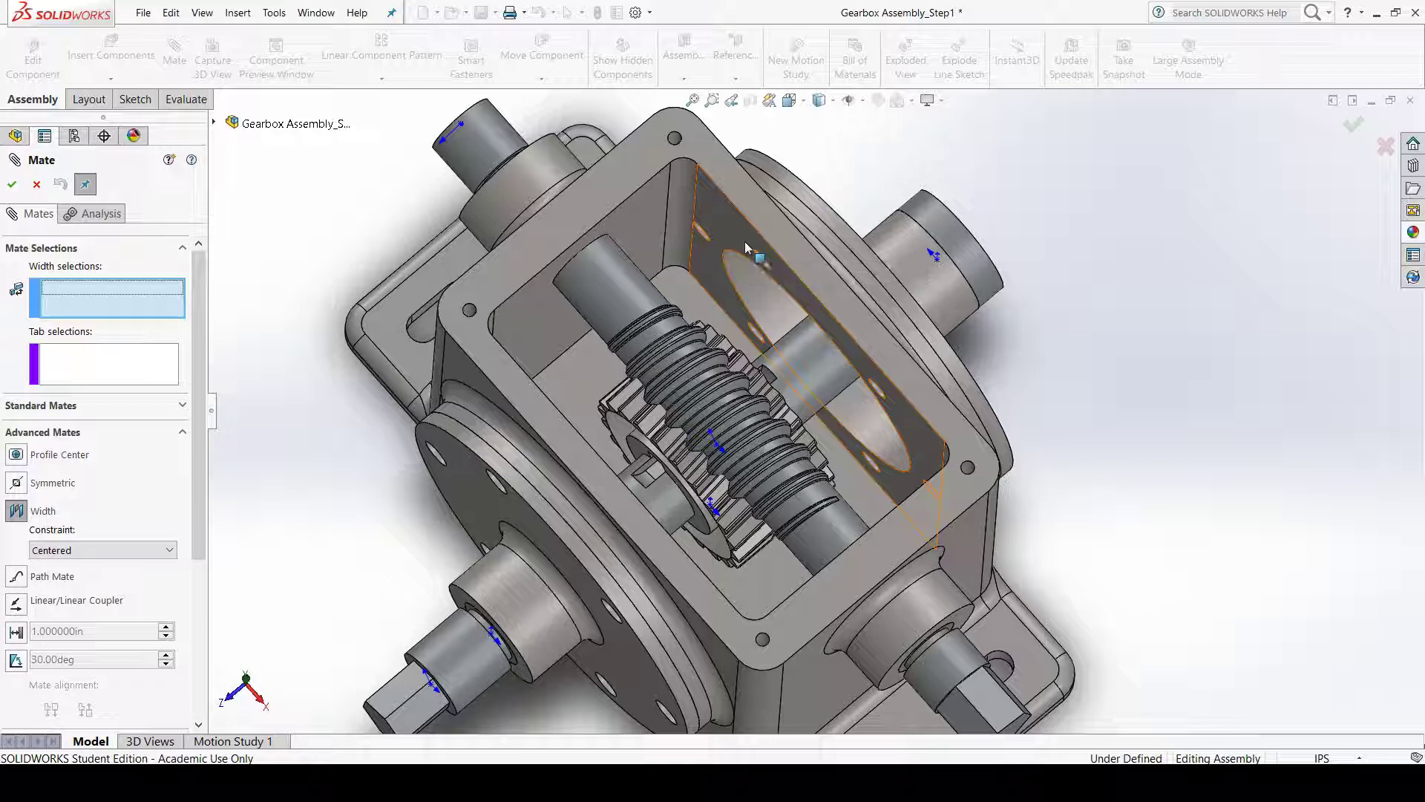
scroll(740, 301, down, 2)
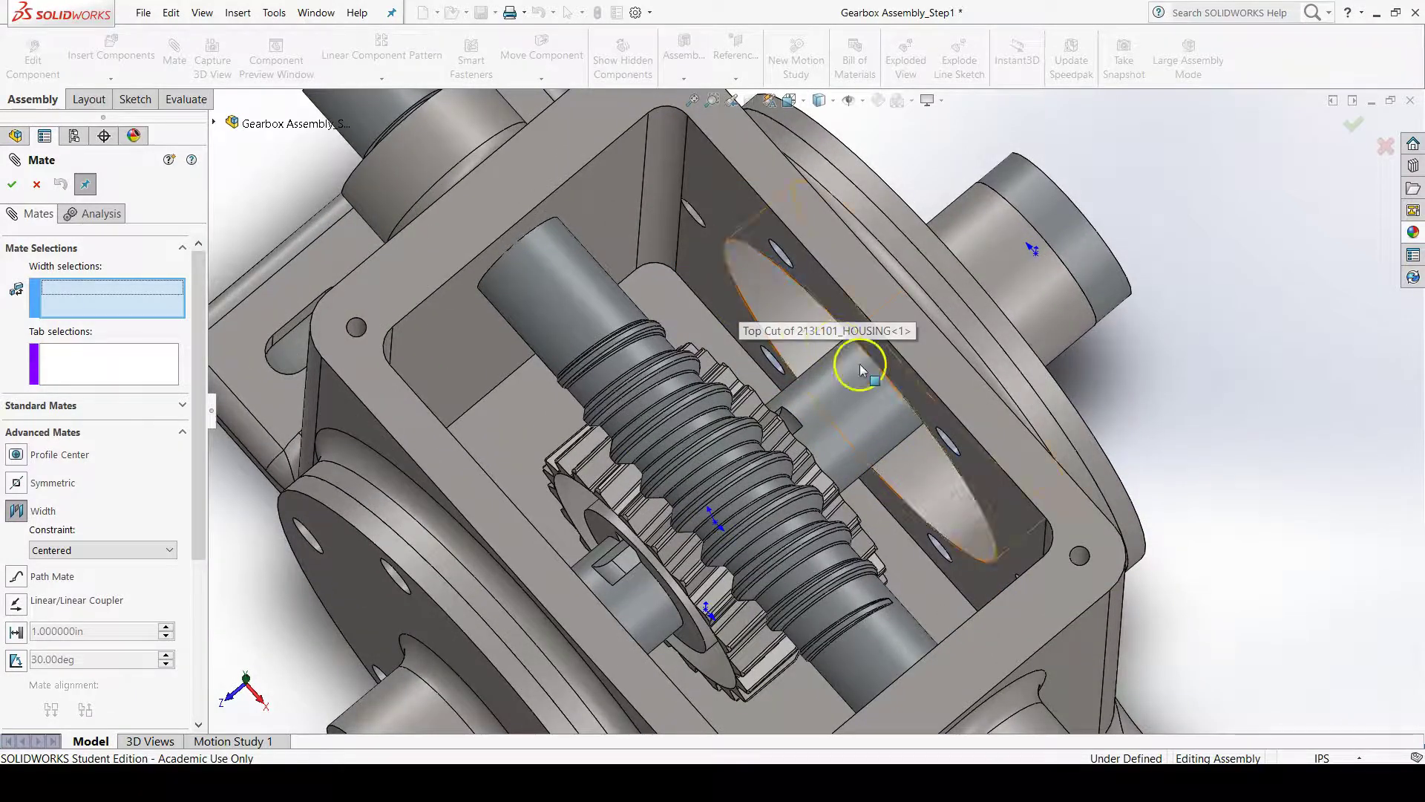
Step: Select the housing's Top Cut face and the opposite inner face as width references
middle_drag(853, 366, 904, 355)
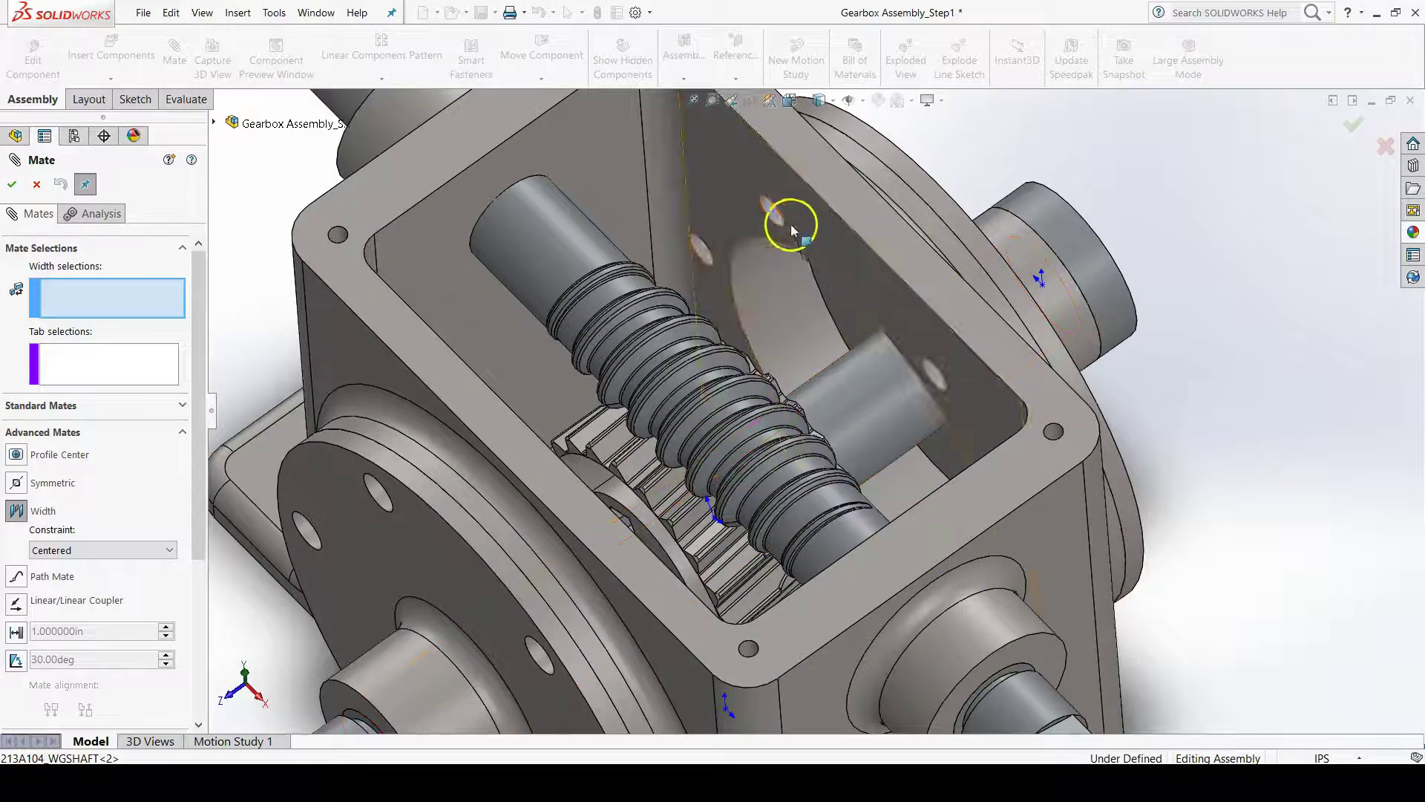
click(740, 217)
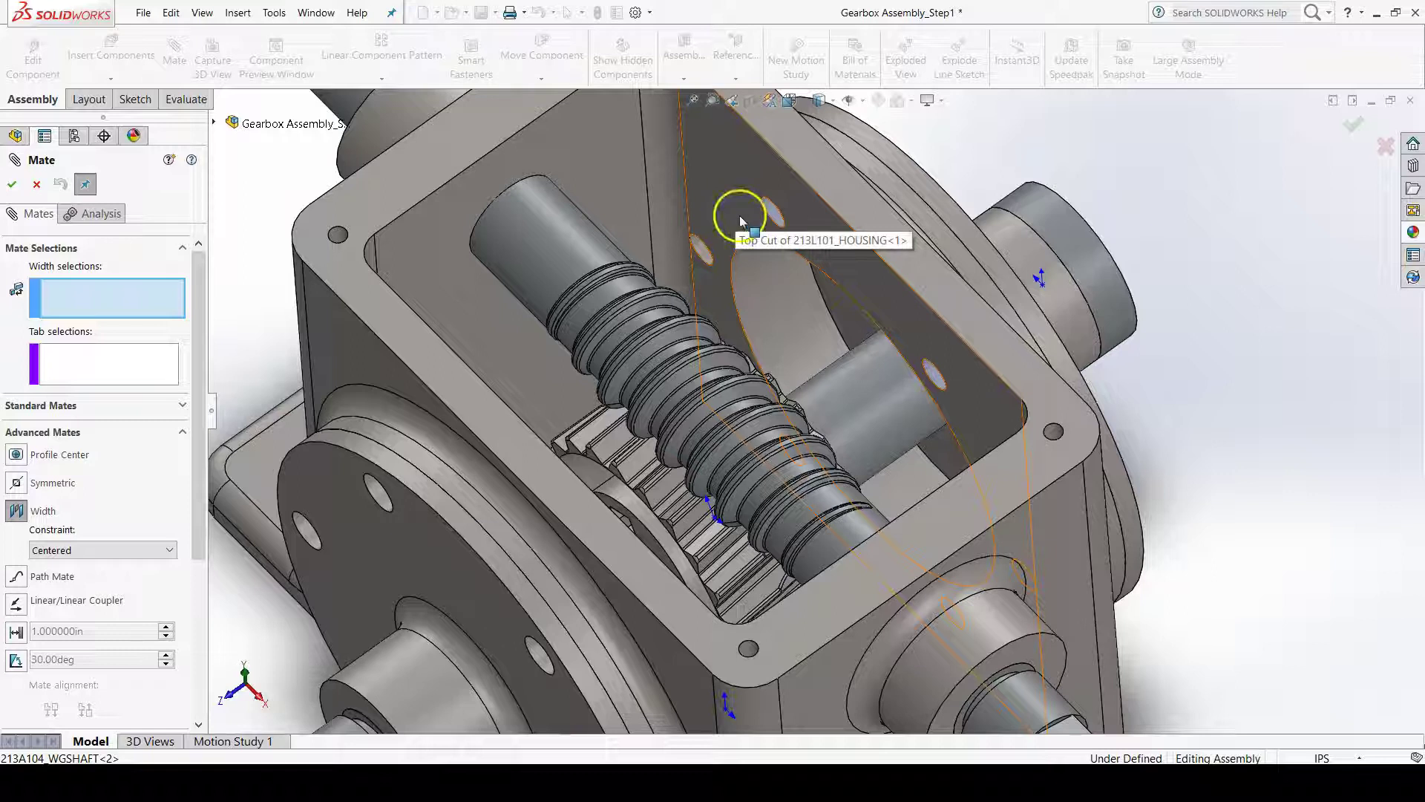
middle_drag(694, 309, 557, 326)
click(515, 320)
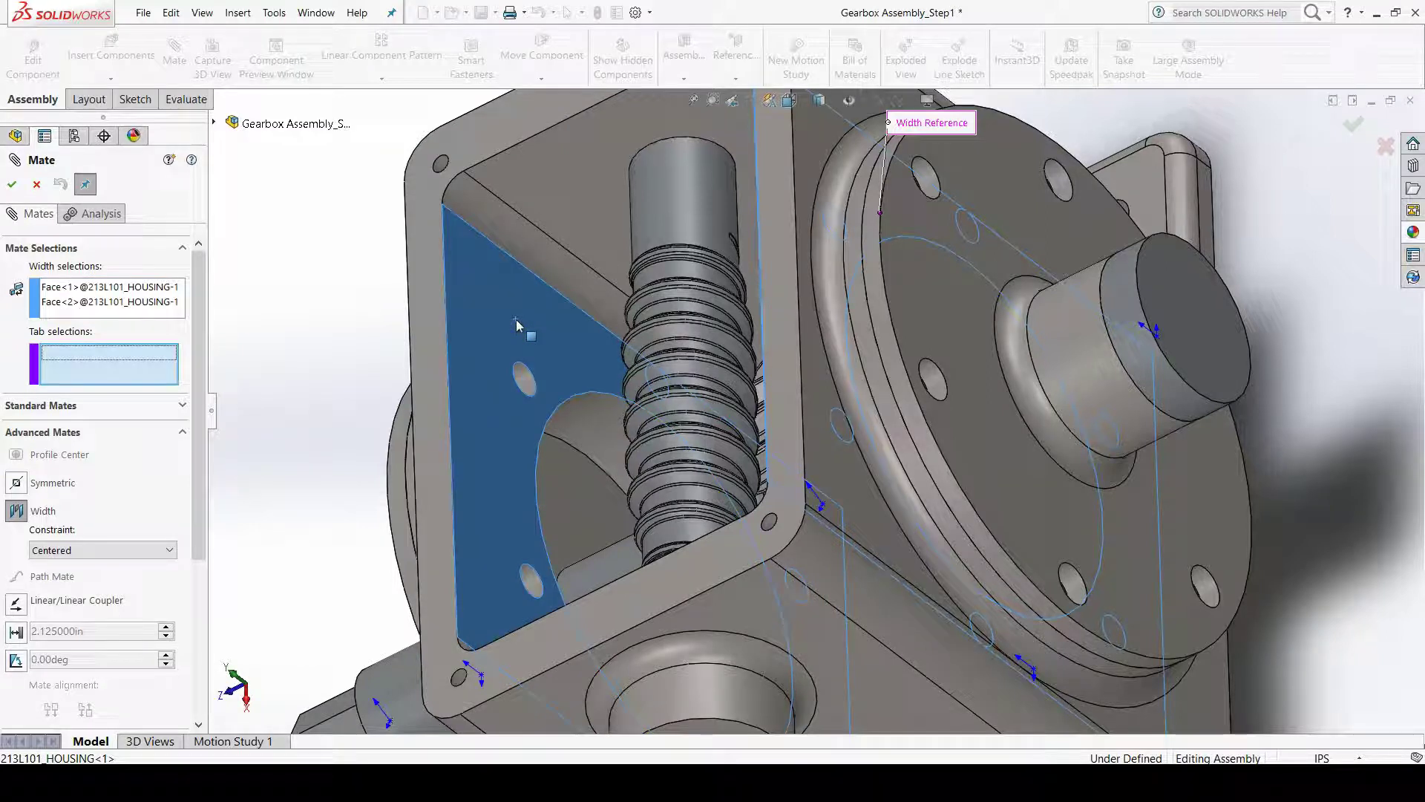
Step: Pick the two worm gear hub faces as Width2's tab references, keeping Centered
middle_drag(517, 327, 828, 384)
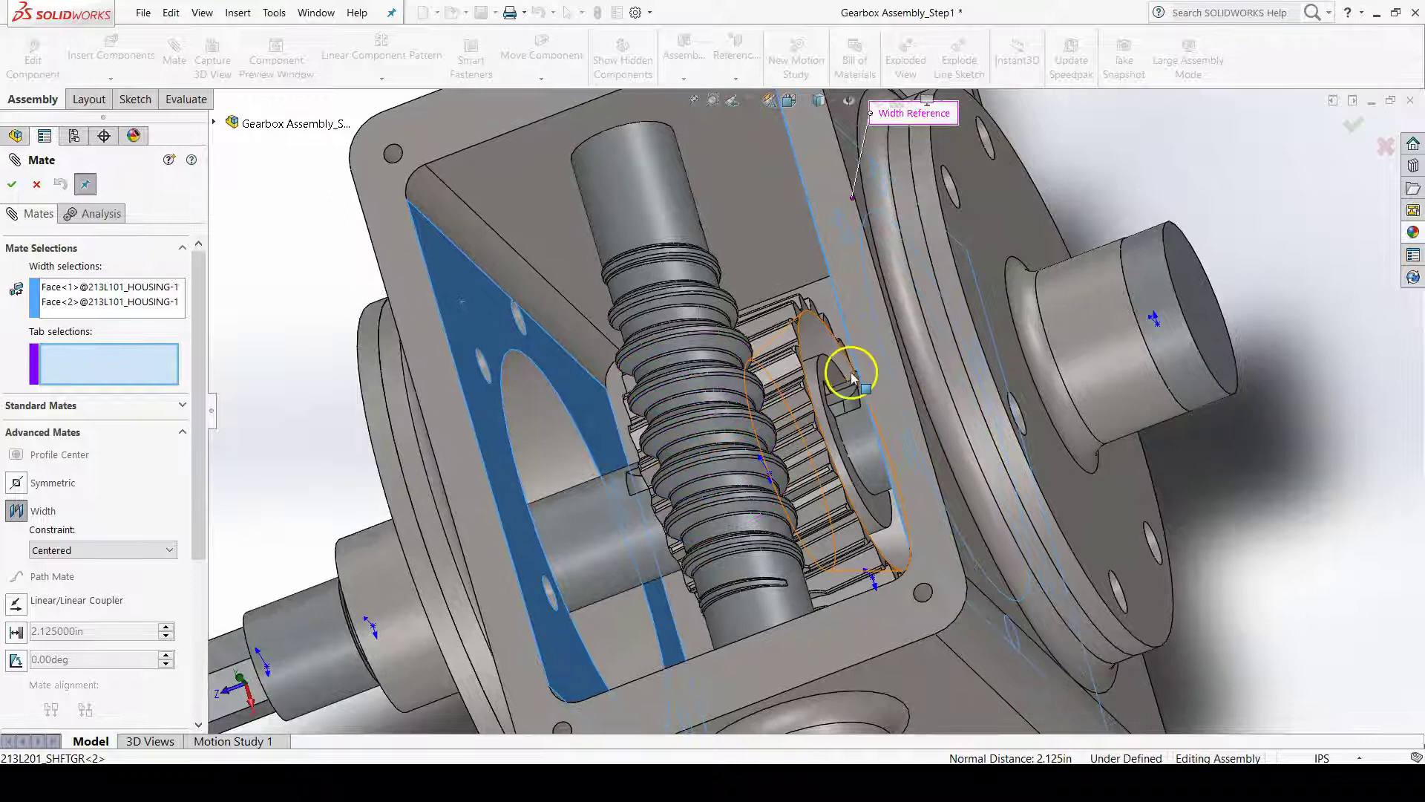
scroll(852, 378, down, 3)
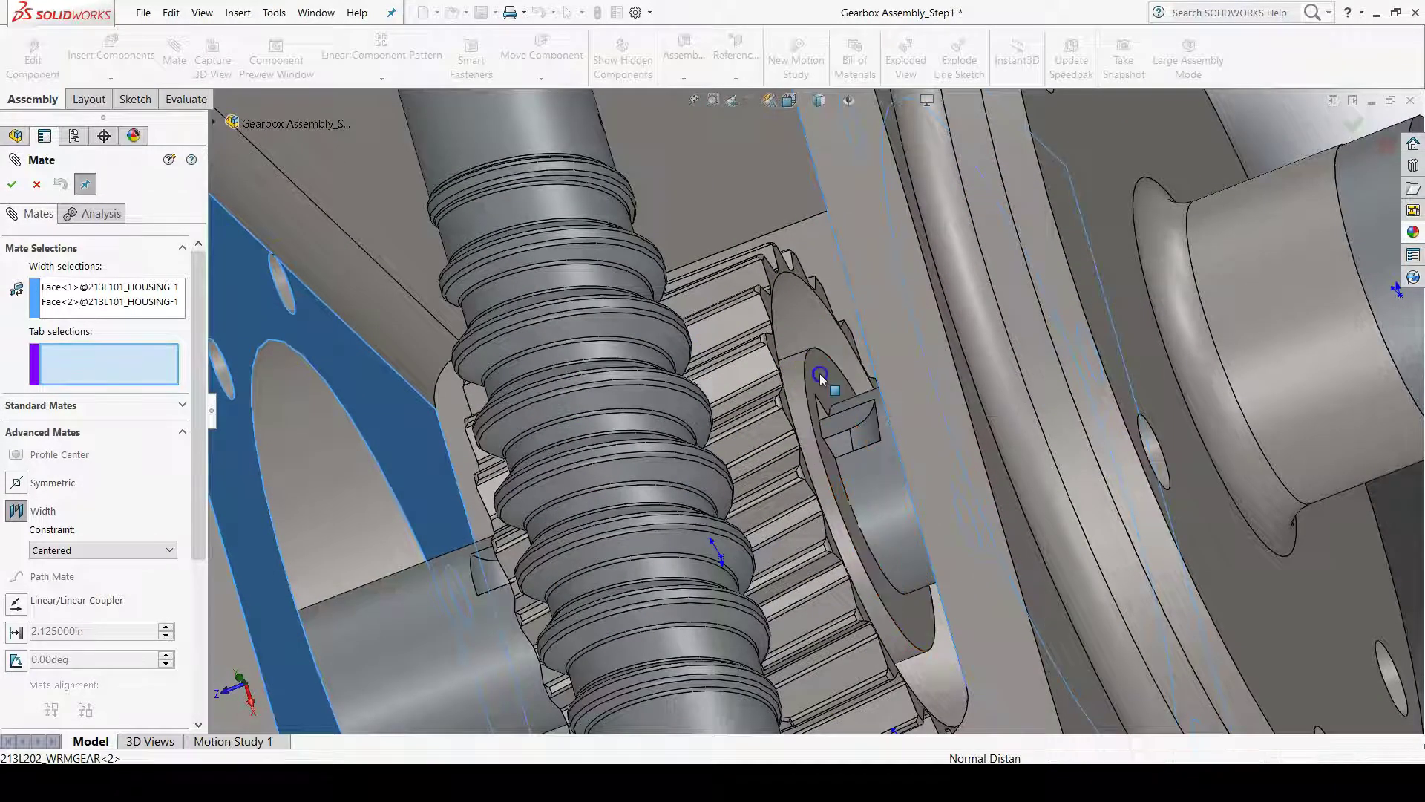
click(821, 380)
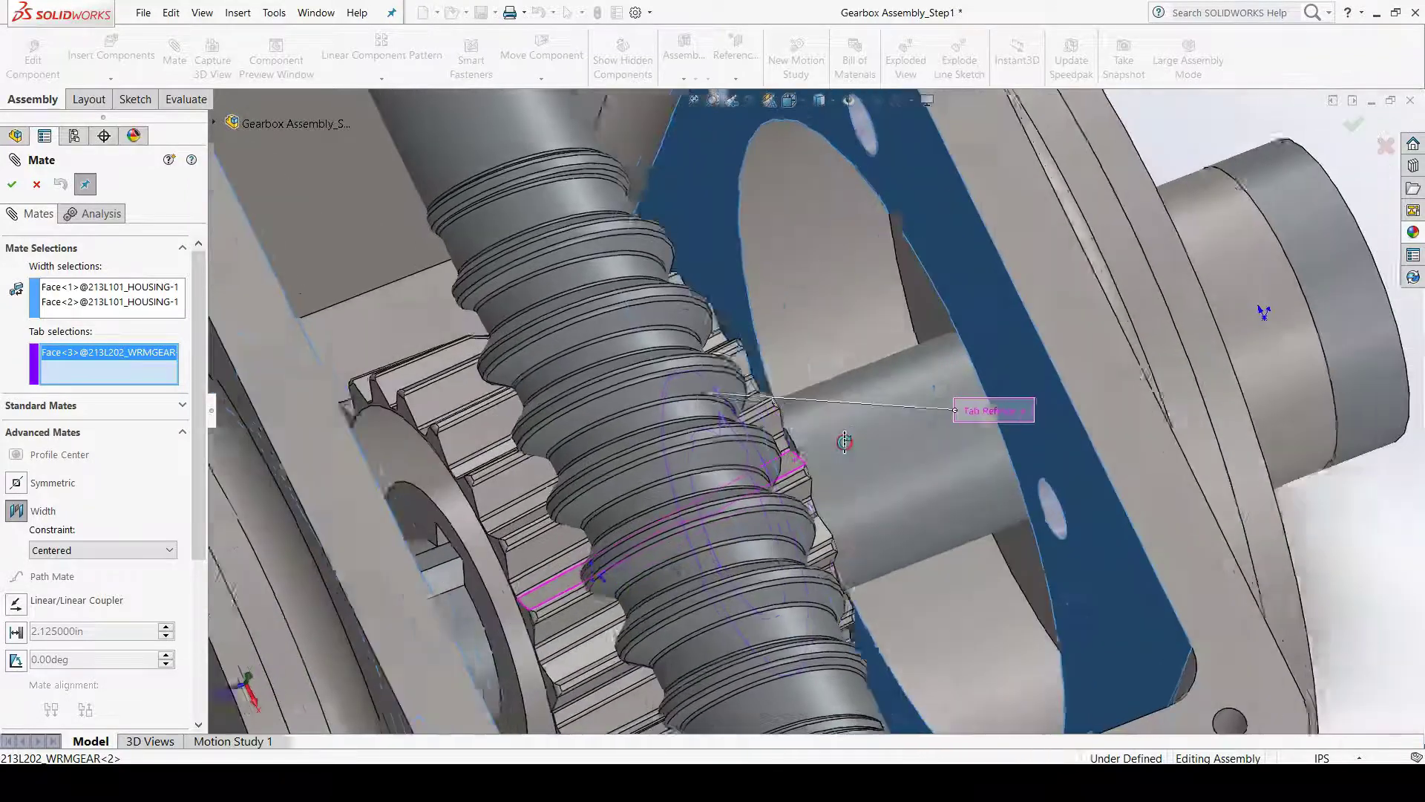
click(427, 516)
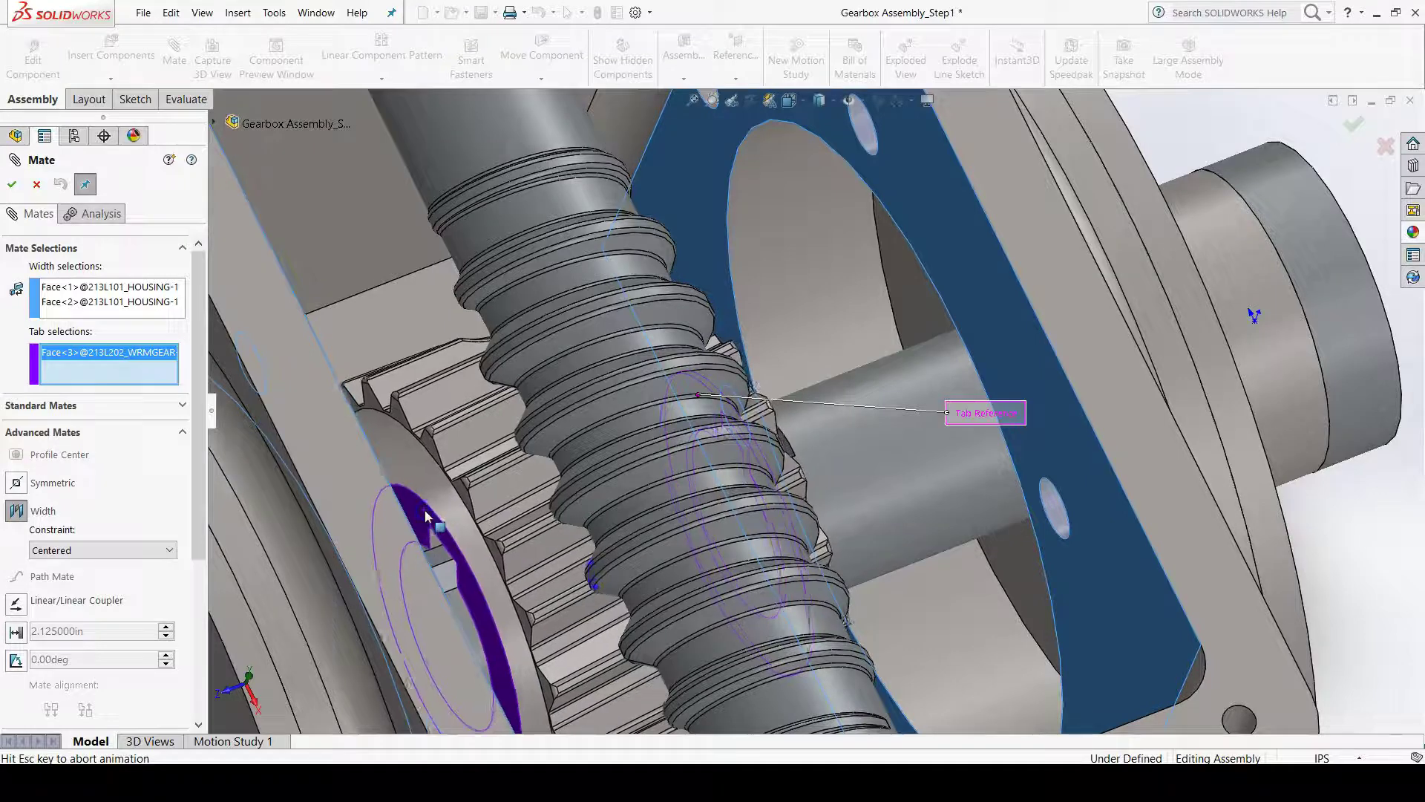
scroll(690, 545, up, 8)
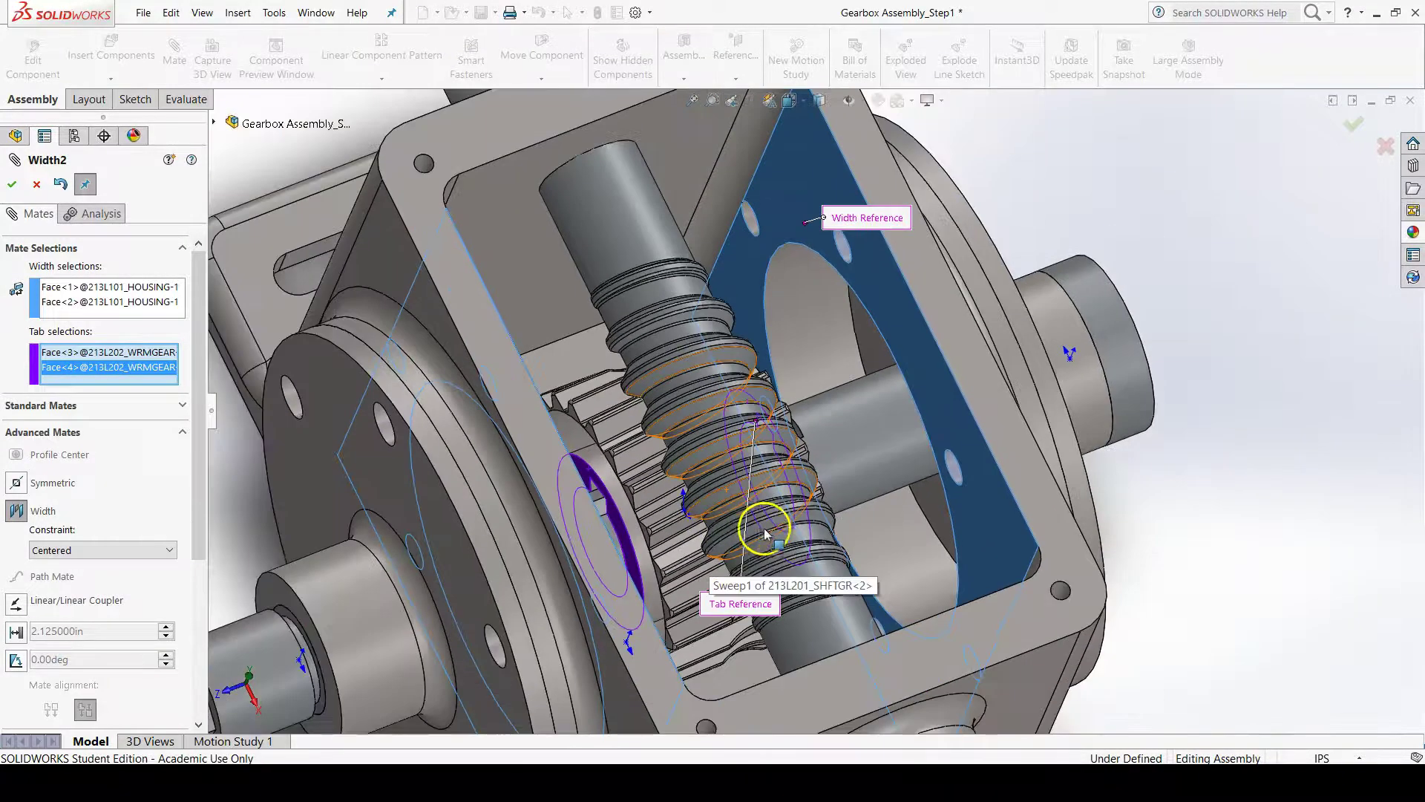
middle_drag(727, 535, 722, 505)
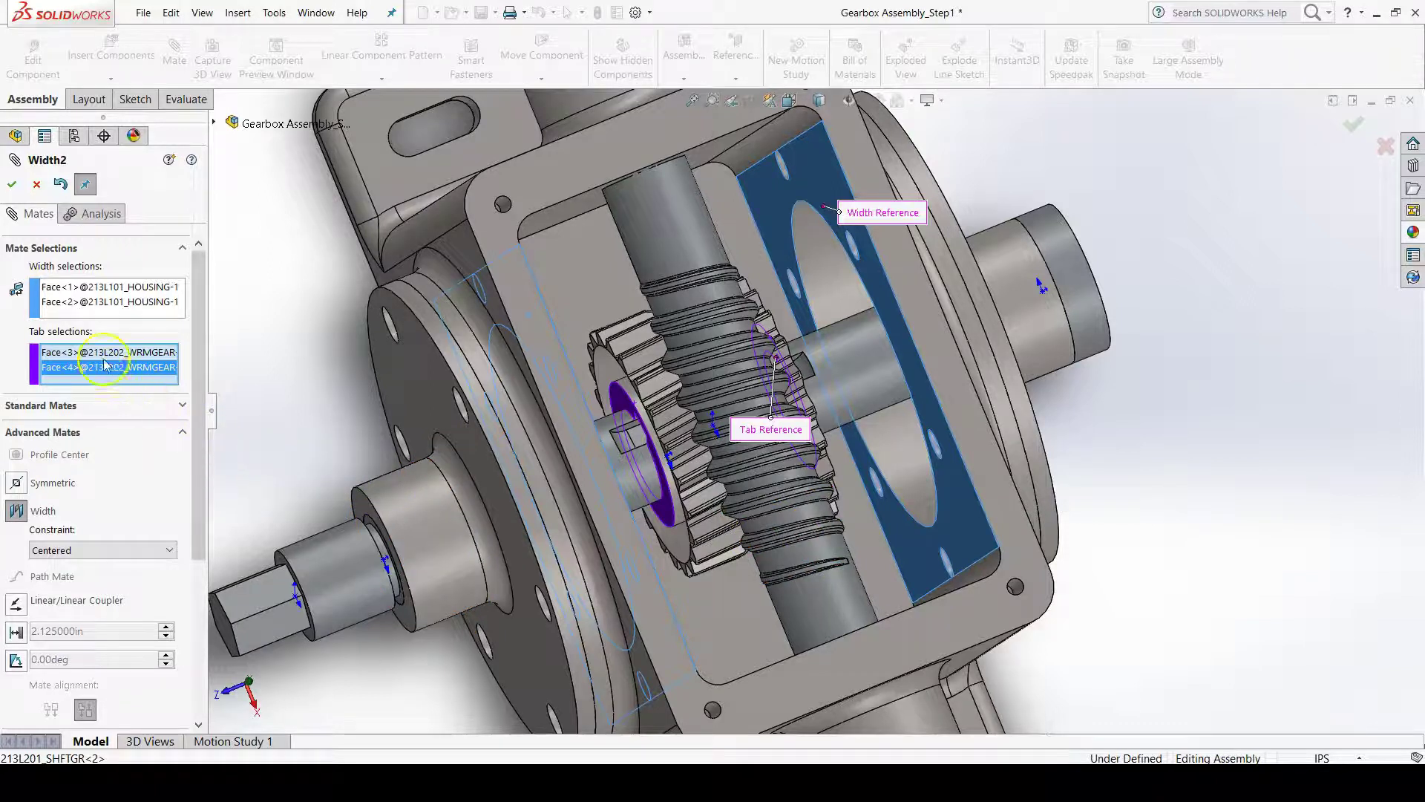
Step: Accept the Width2 mate and close the Mate PropertyManager
click(12, 186)
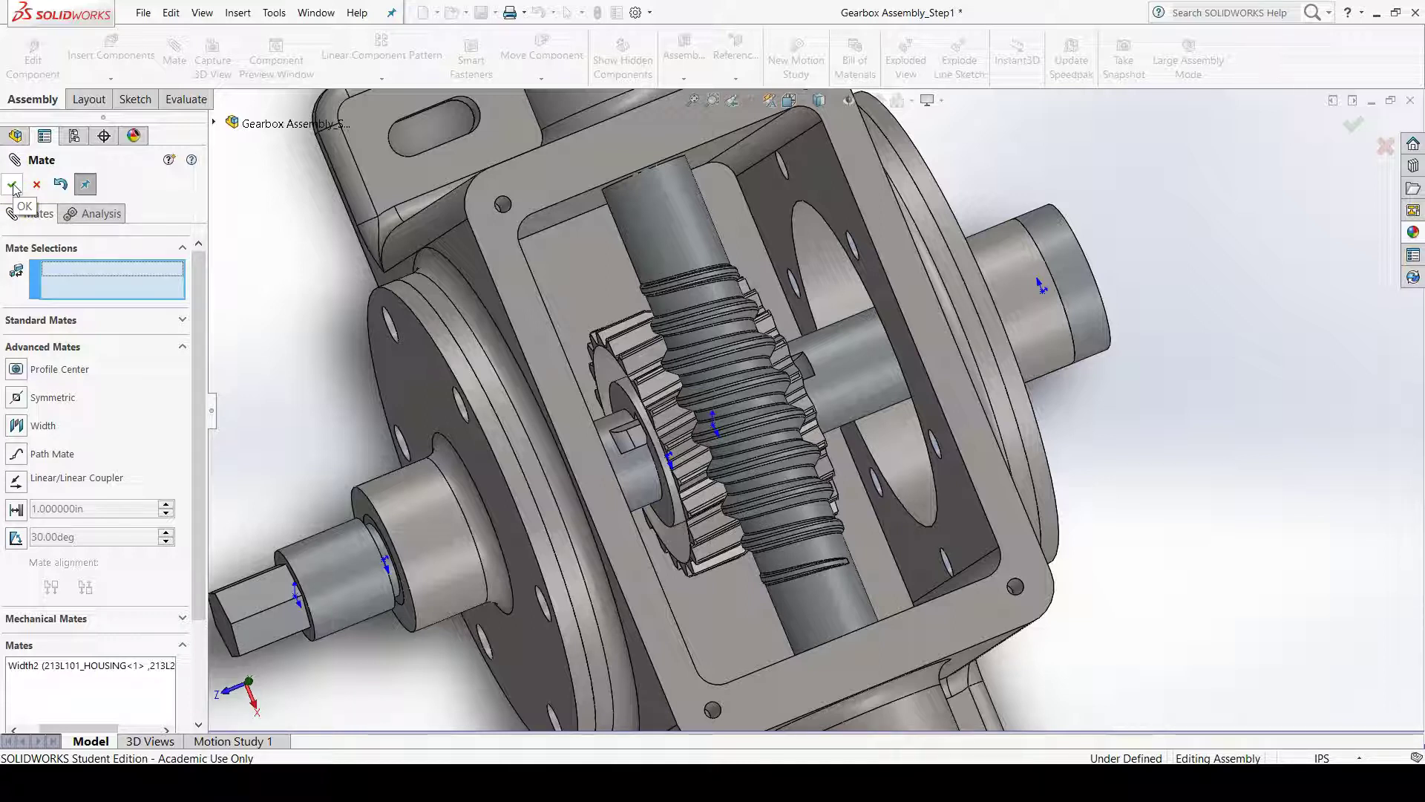
click(13, 185)
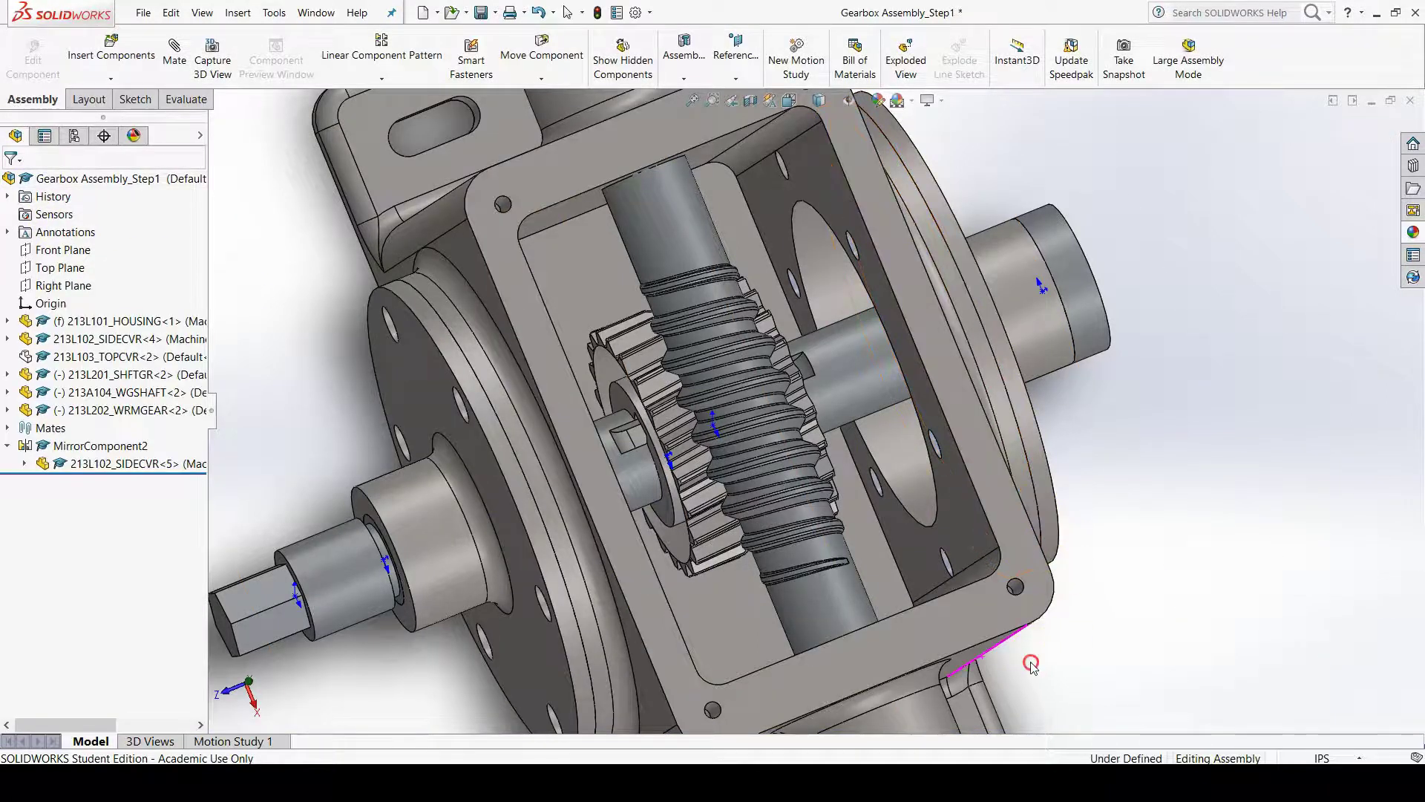
Step: Spin the worm gear and worm together to confirm the centered gear still turns freely
middle_drag(1024, 658, 1016, 534)
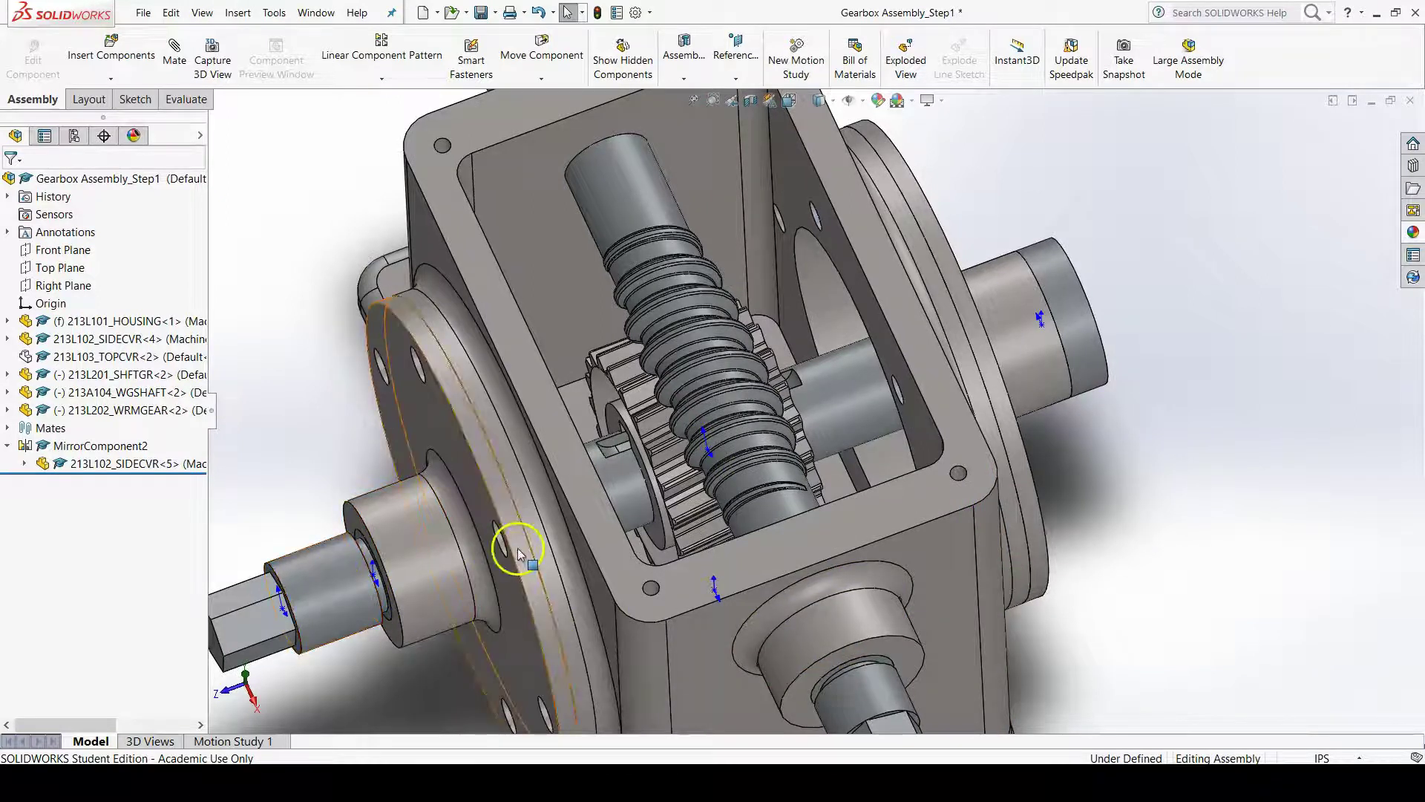
click(650, 519)
drag(651, 519, 886, 539)
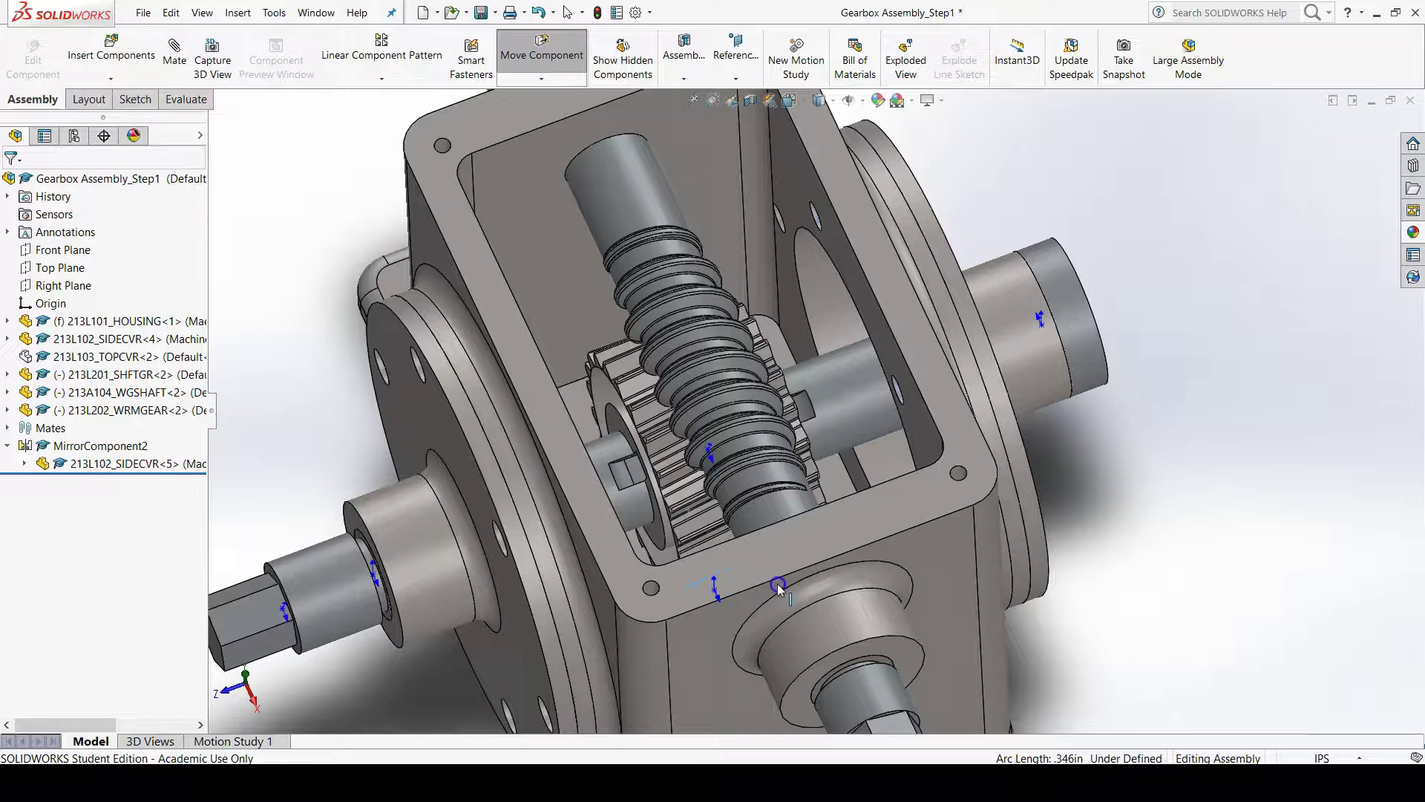
drag(780, 423, 866, 493)
key(Escape)
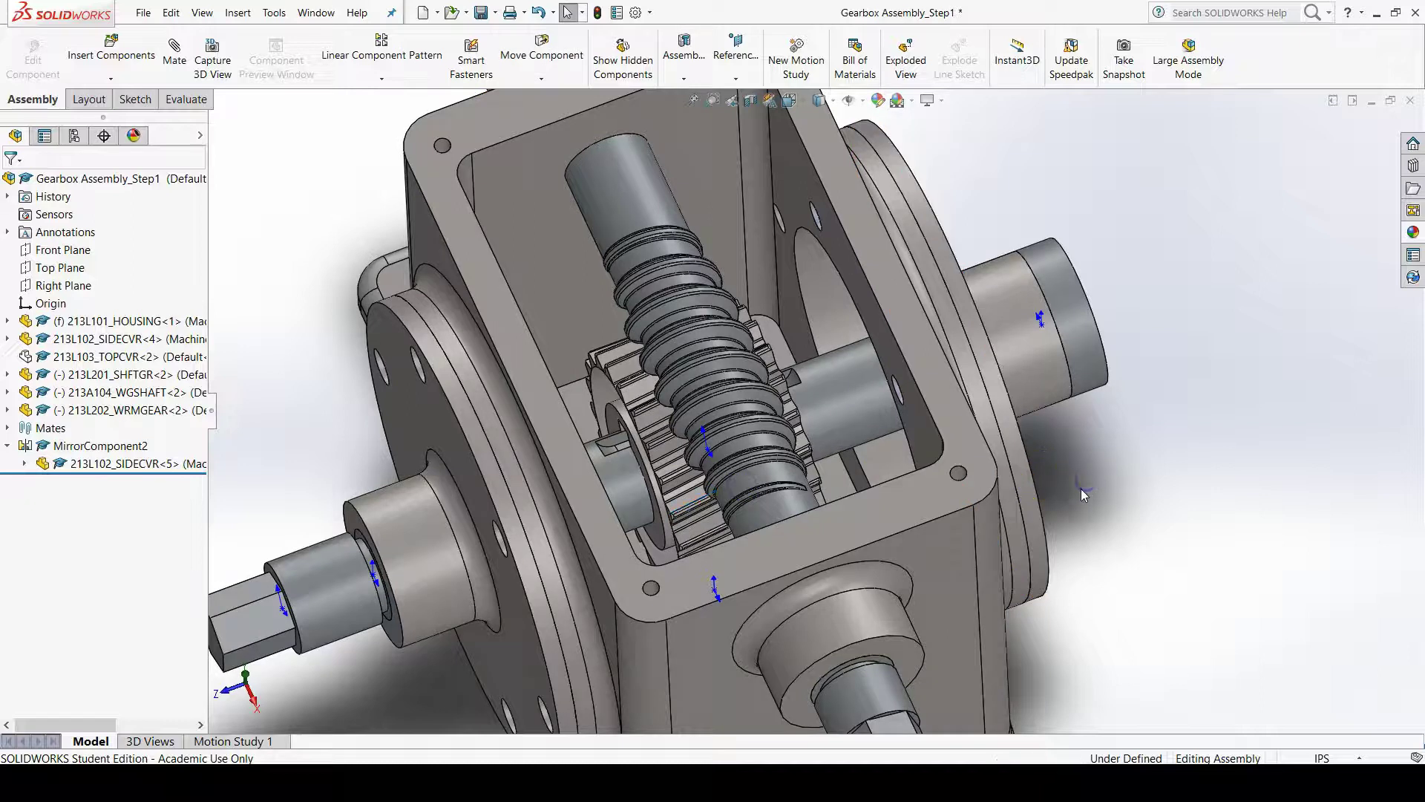
key(ctrl+7)
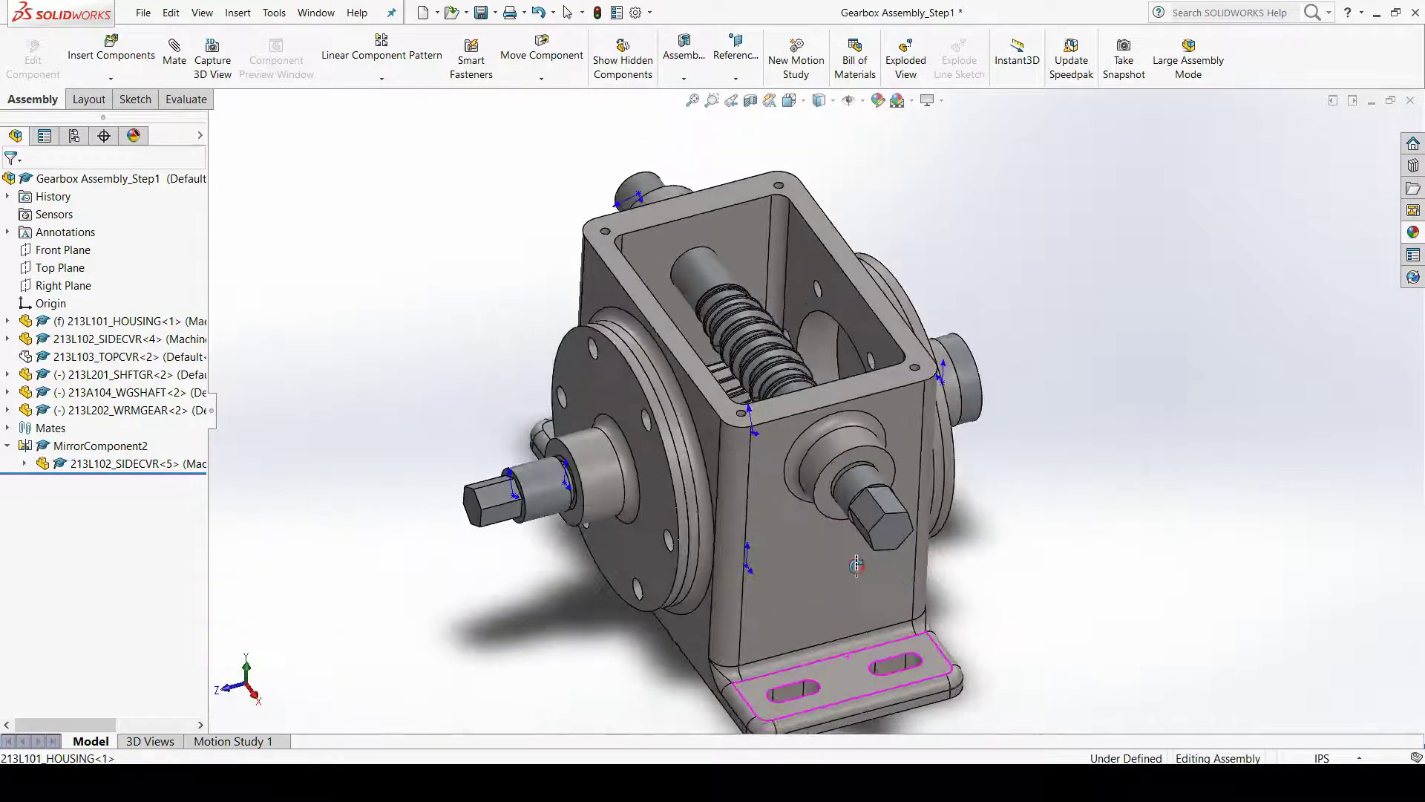
middle_drag(856, 566, 871, 615)
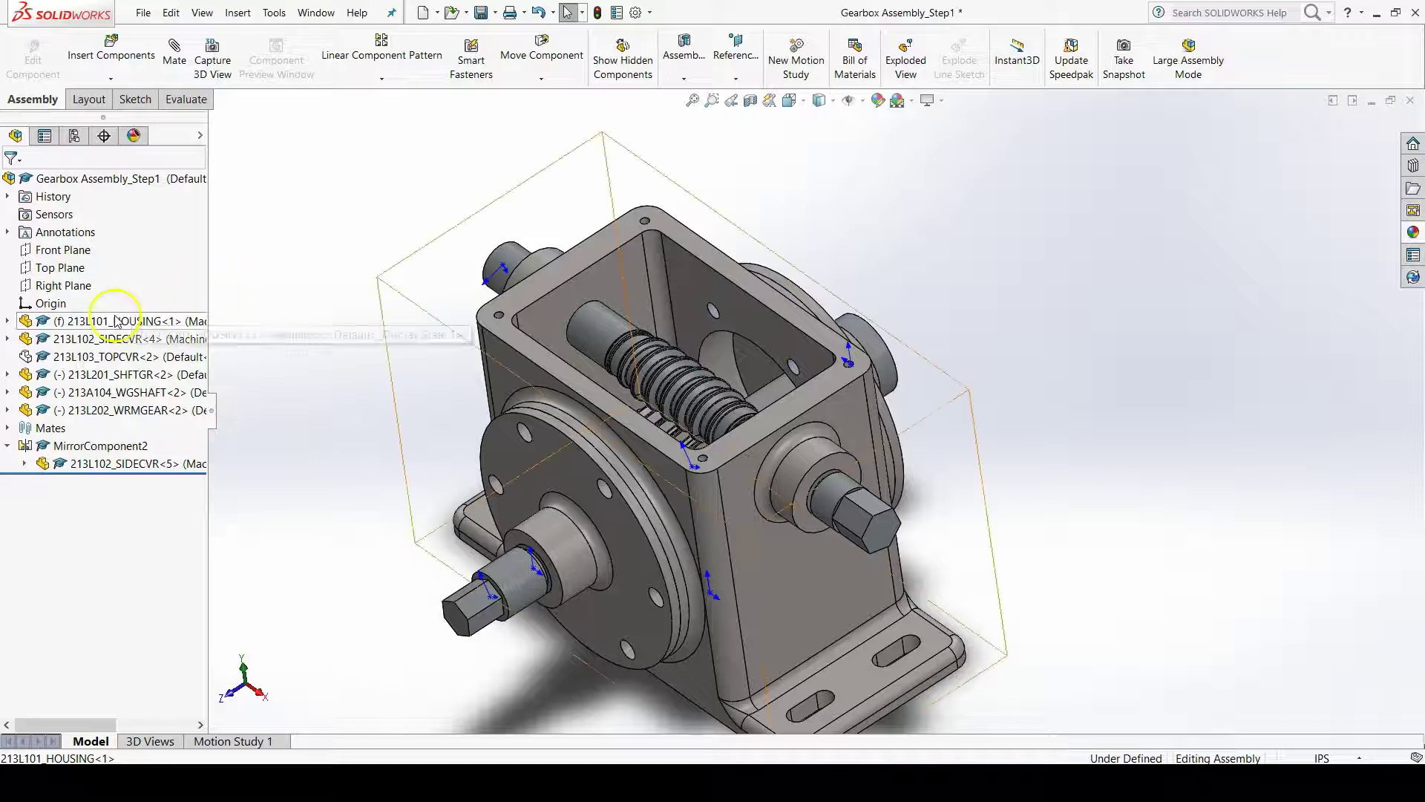
Step: Show 213L103_TOPCVR again from the FeatureManager tree and orbit to its right side
click(117, 362)
right_click(117, 362)
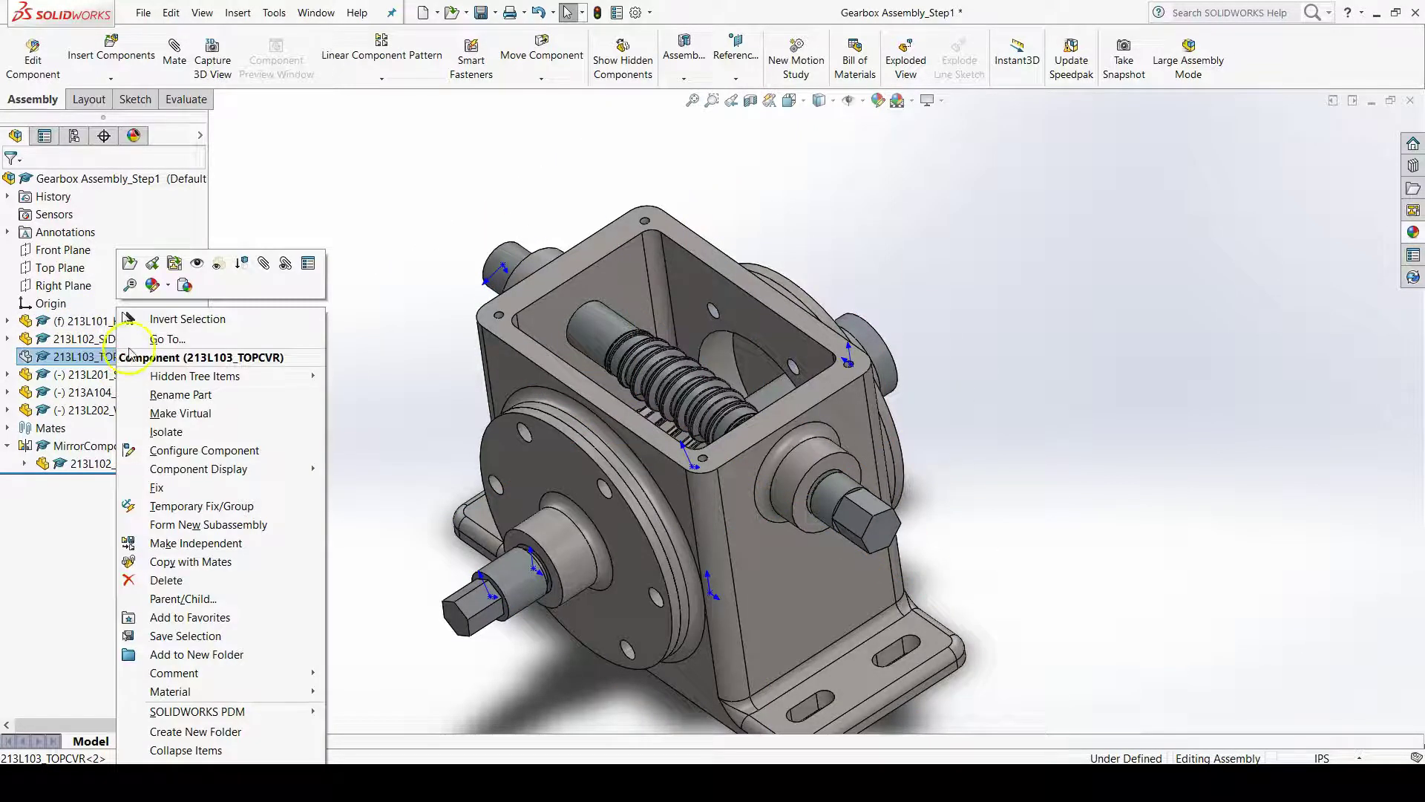
click(200, 269)
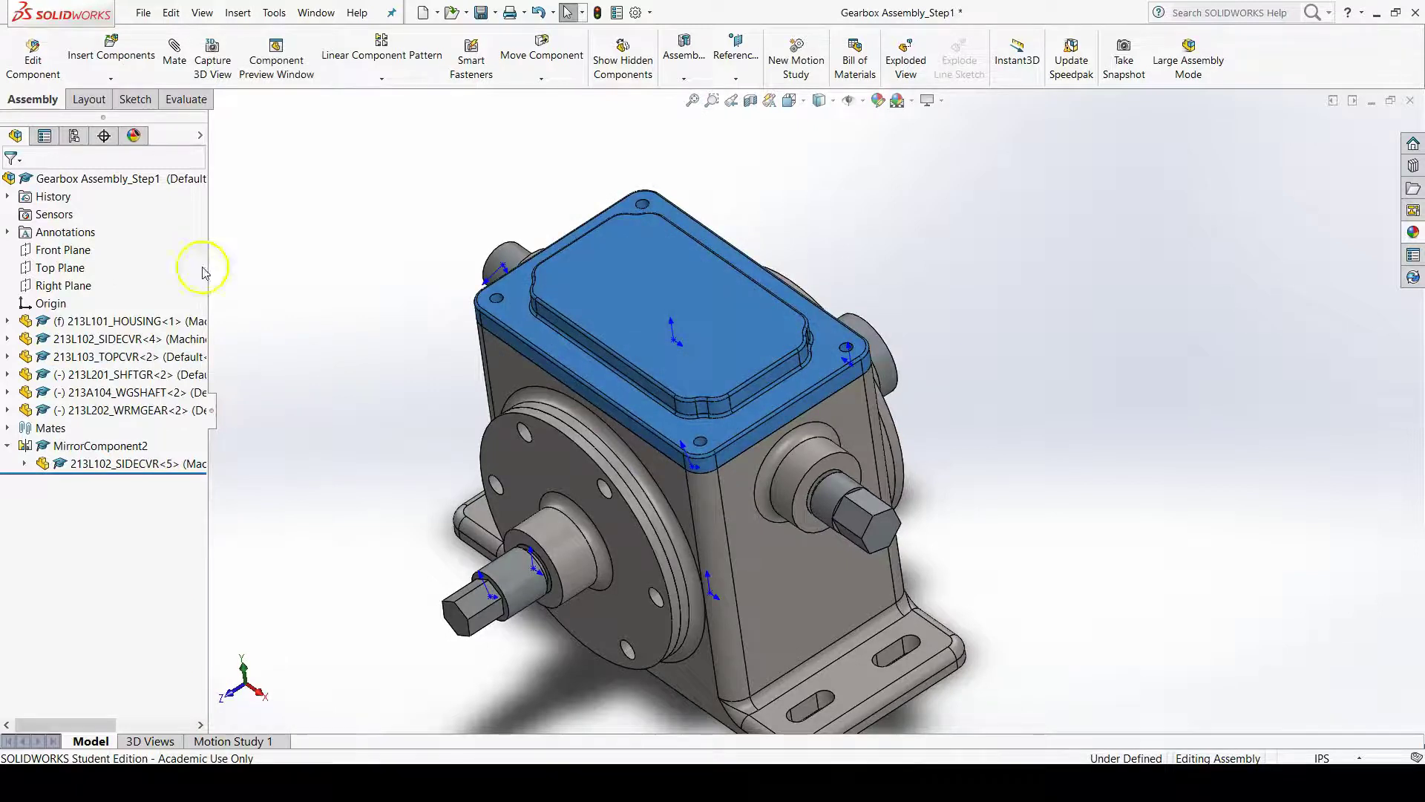
click(1089, 429)
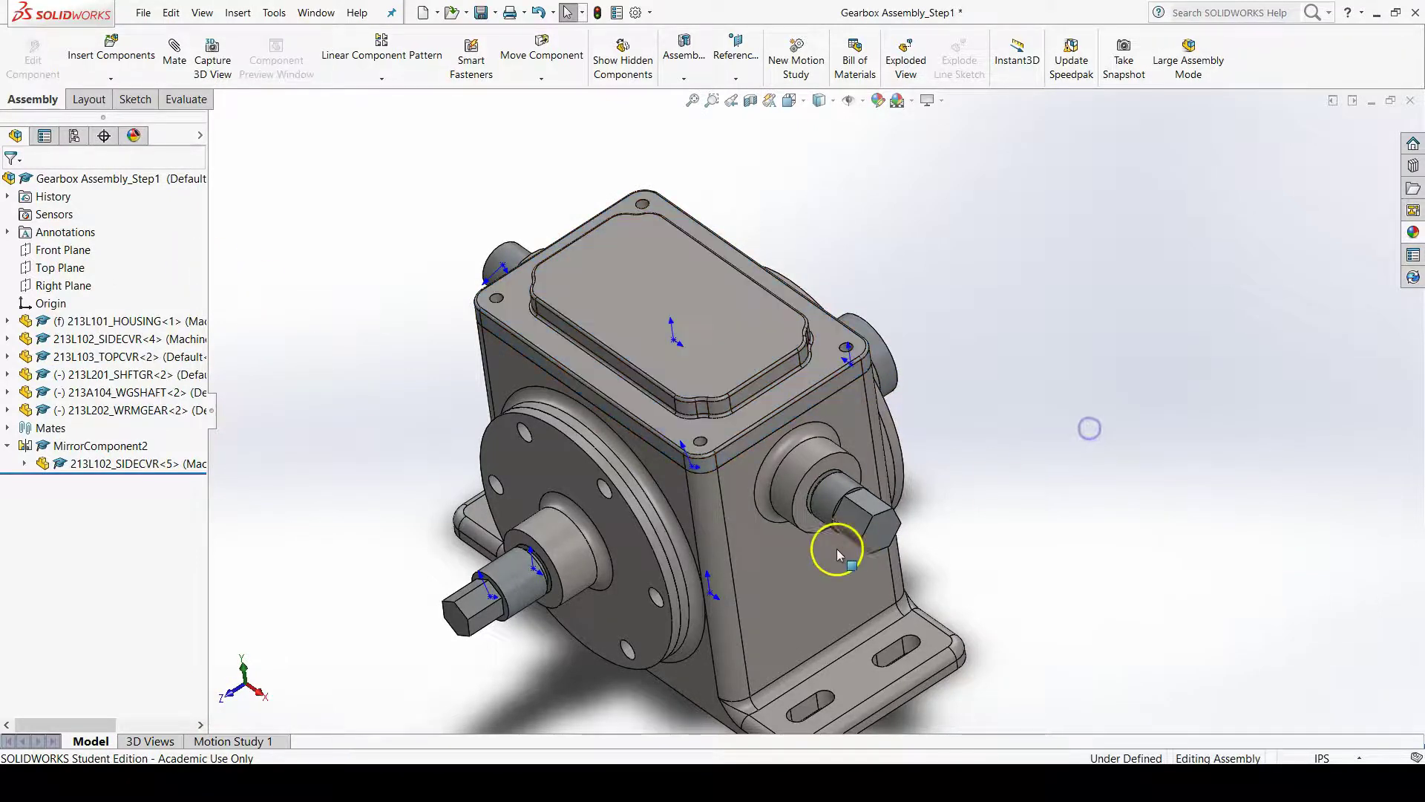
middle_drag(839, 553, 757, 493)
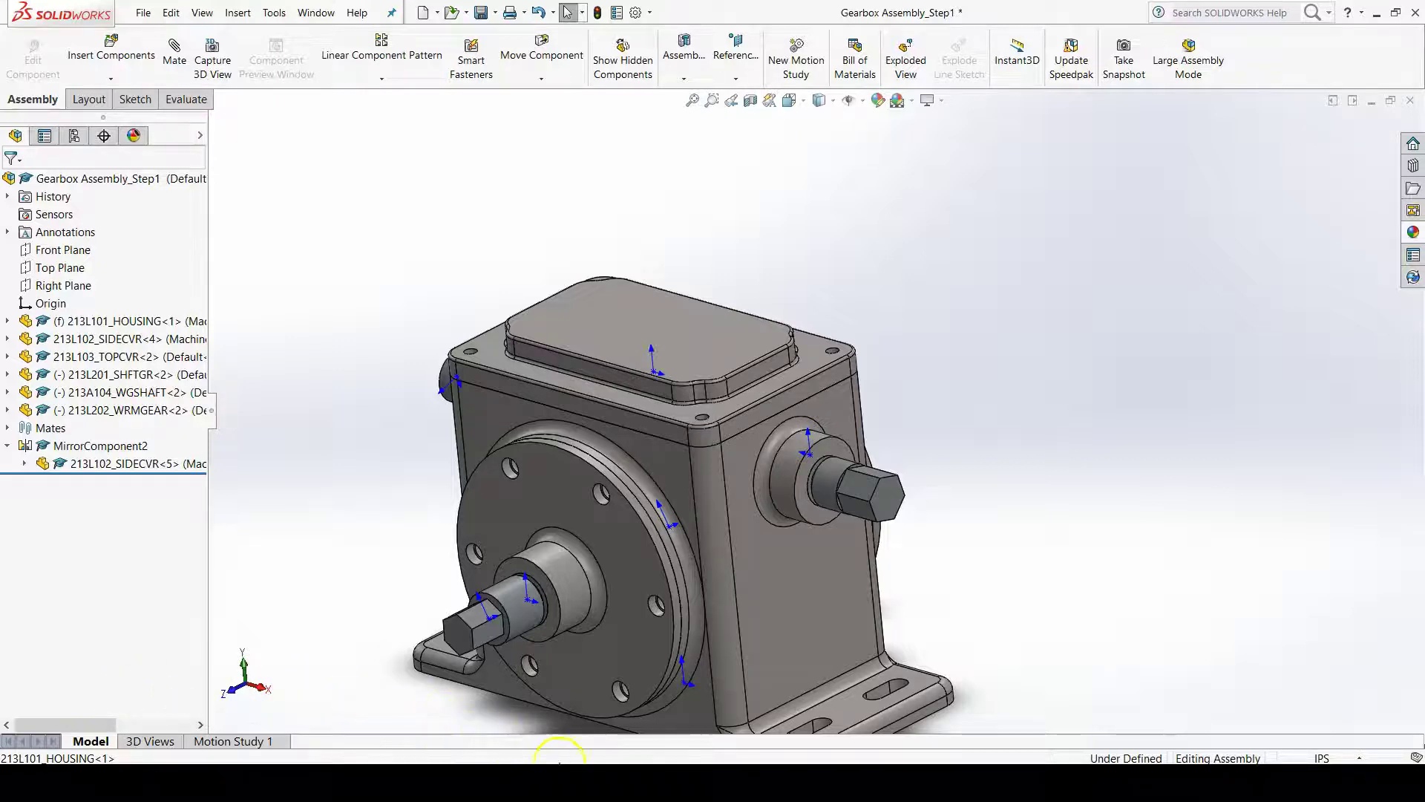
Step: Switch to the EDT Notebook and scroll to the Worm Gear to Housing (Width Mate) section
click(614, 783)
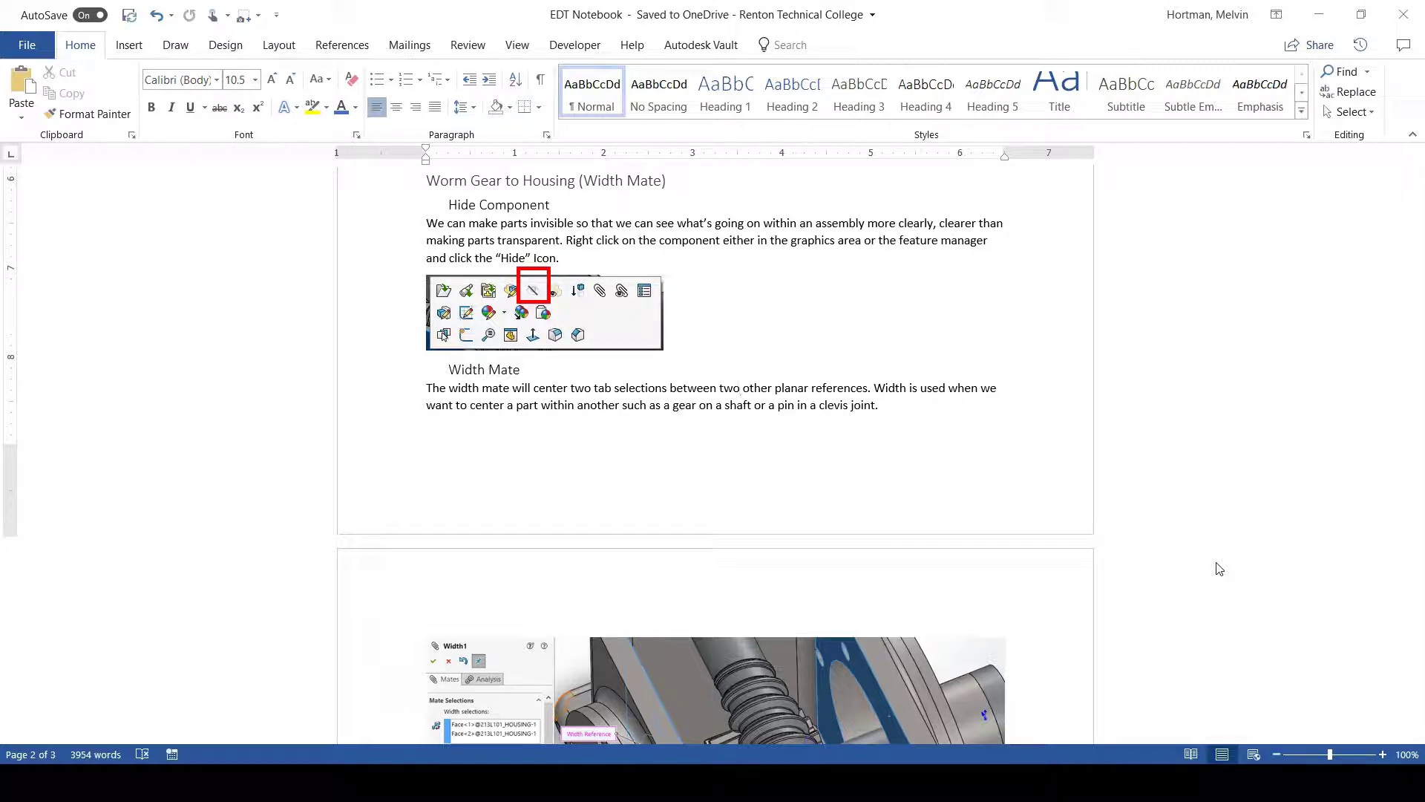
click(1214, 564)
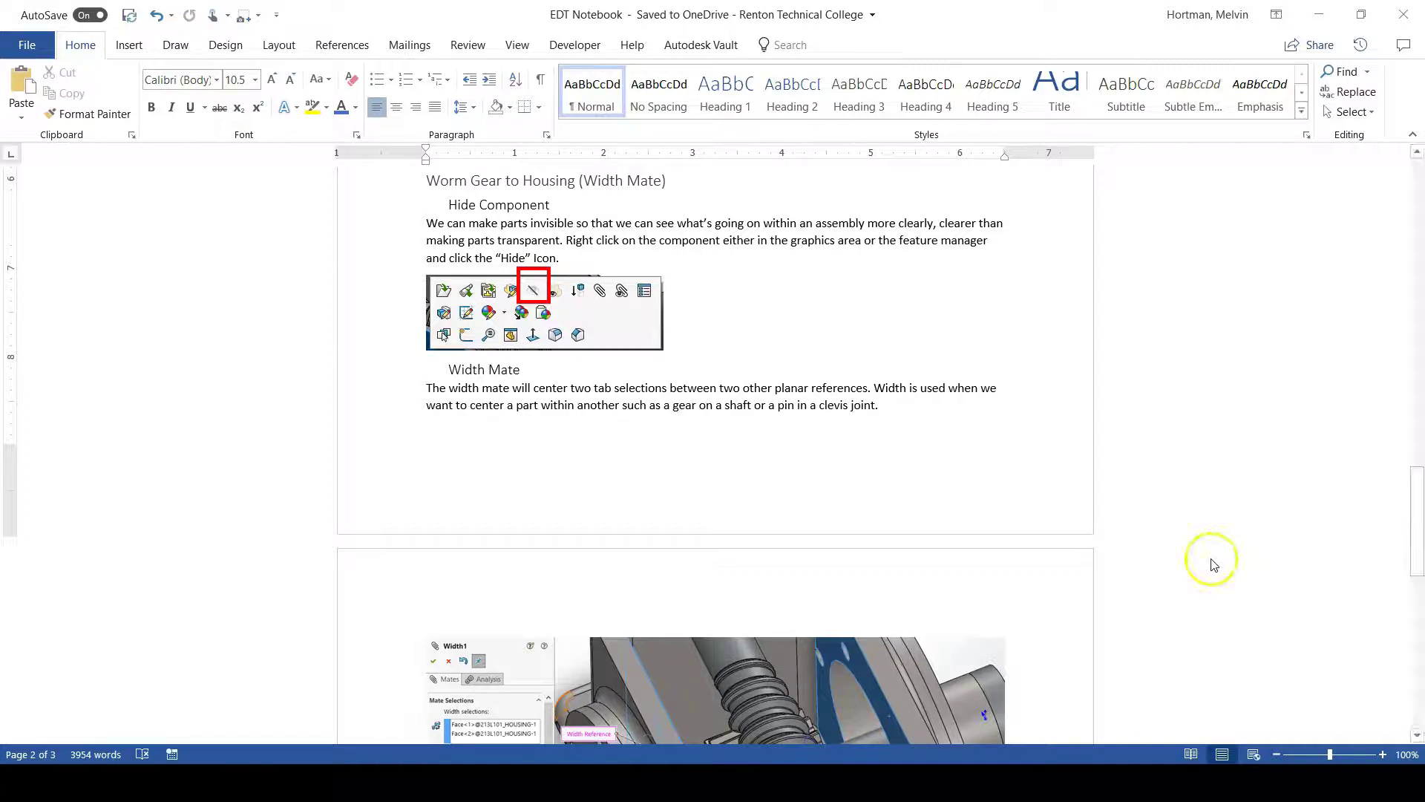
scroll(1214, 564, down, 3)
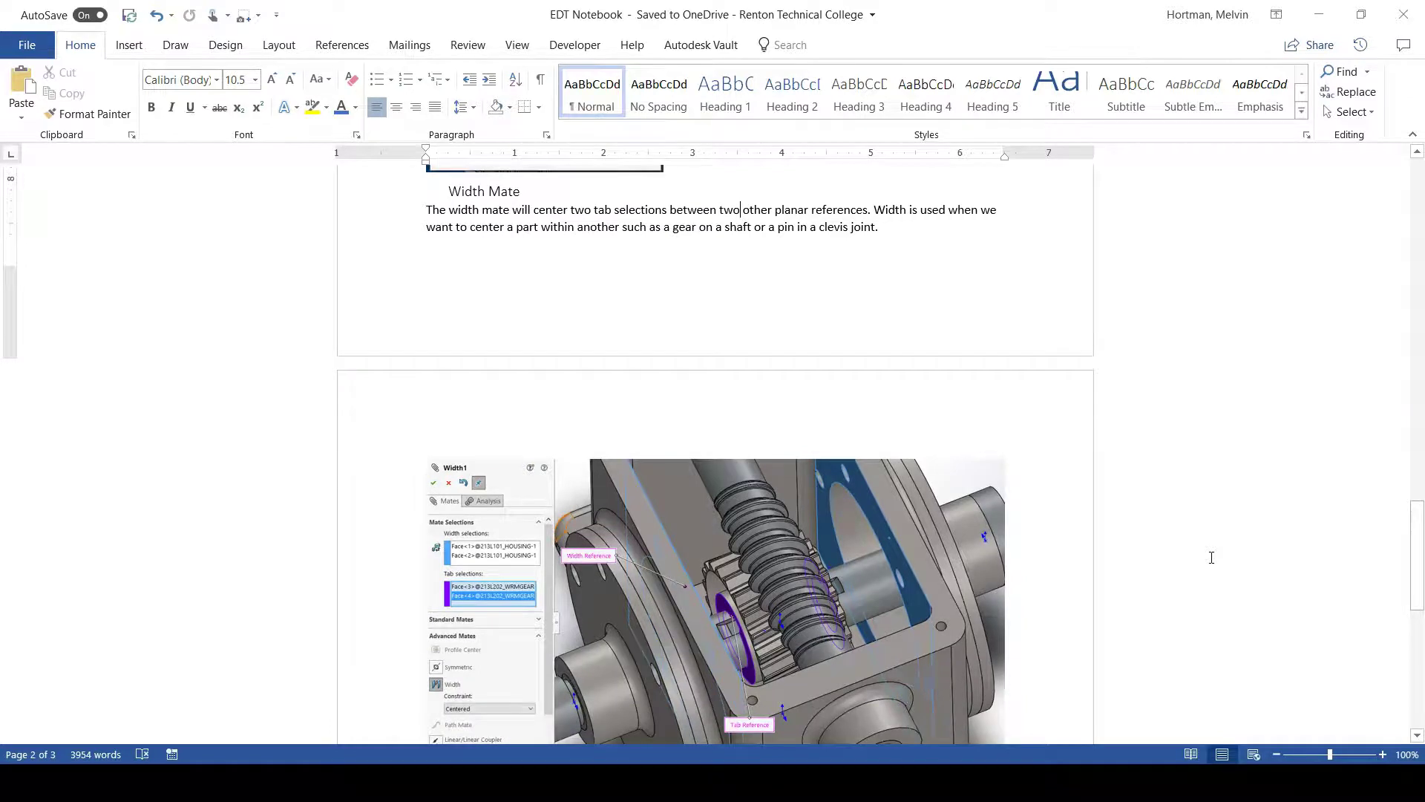
scroll(1211, 557, down, 5)
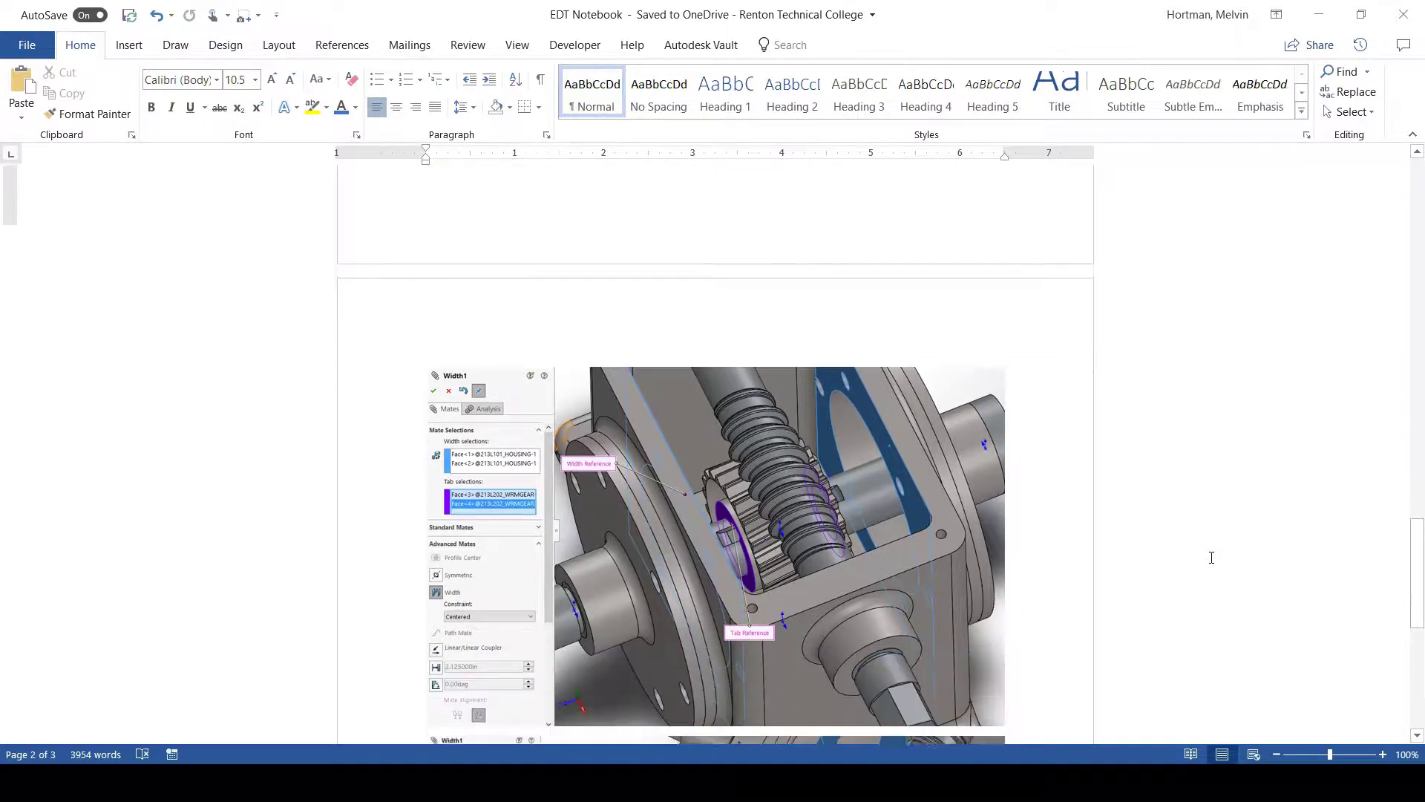